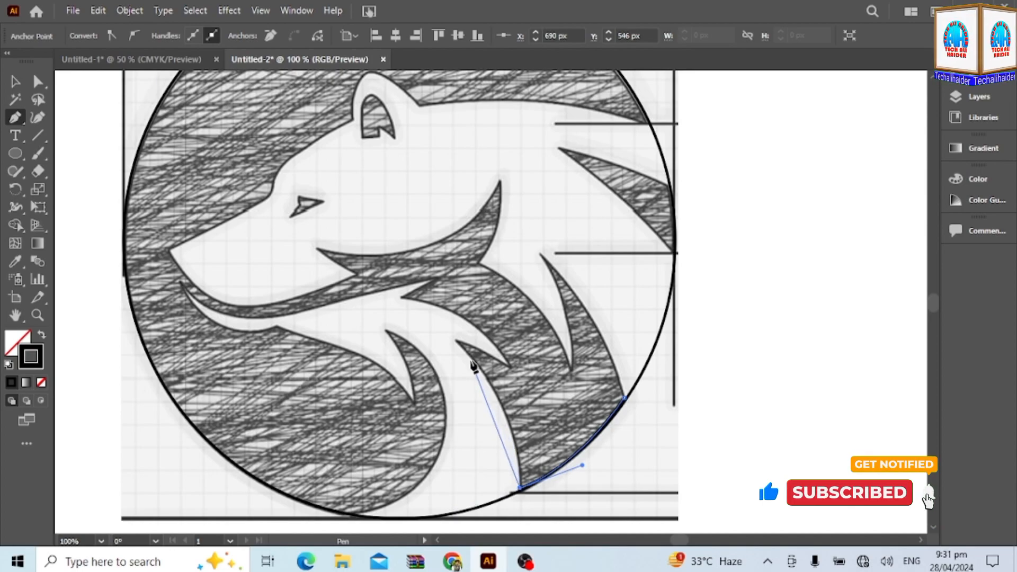
Continue the Pen path up the neck edge, around the small fur spike and along the curve to the upper throat tuft's point.
left_click_drag(456, 340, 384, 273)
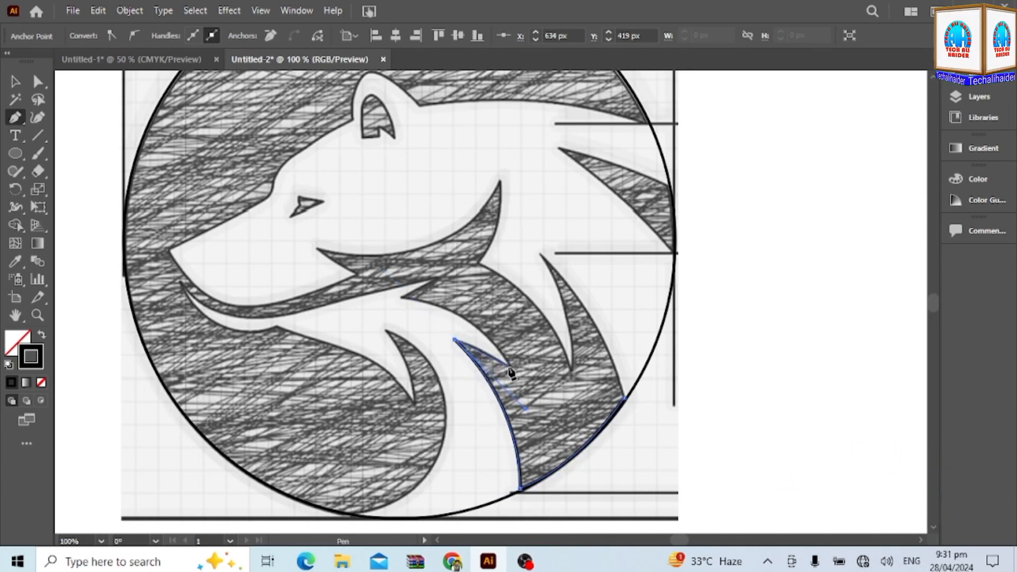
scroll(508, 370, "up", 3)
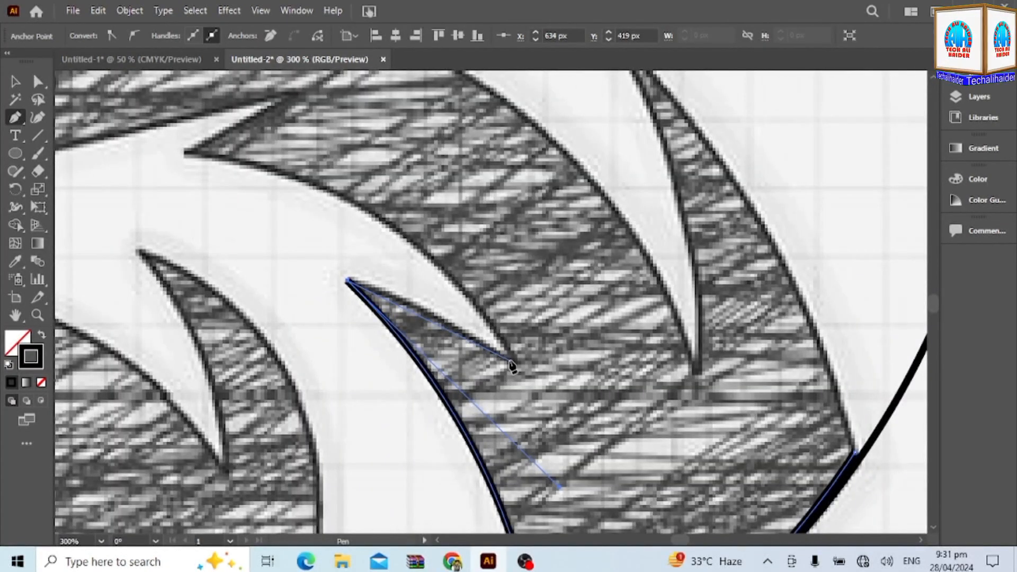
left_click(516, 363)
left_click_drag(588, 405, 598, 418)
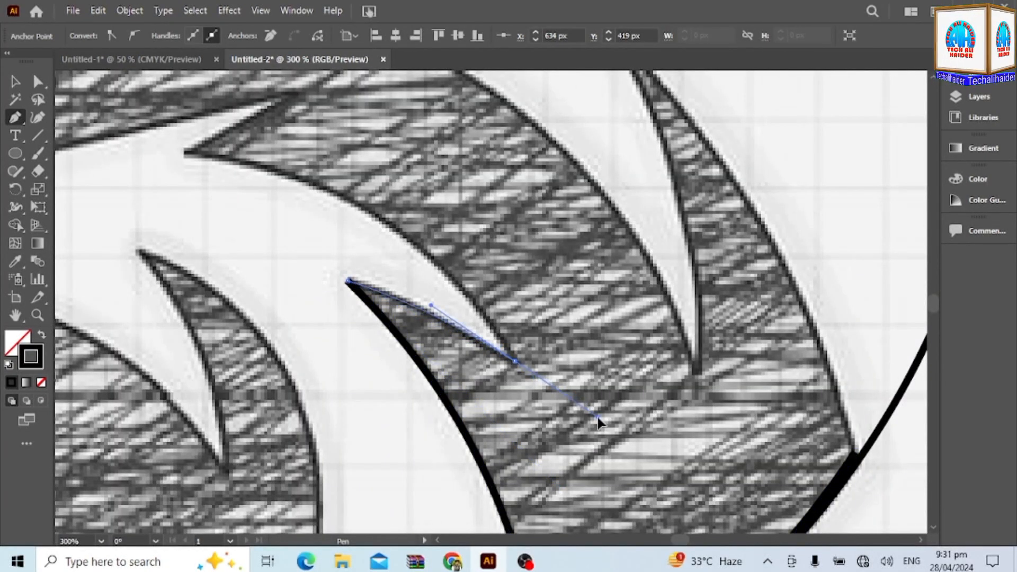
left_click(515, 362)
mouse_move(185, 153)
left_mouse_down()
mouse_move(136, 154)
mouse_move(72, 104)
mouse_move(236, 120)
mouse_move(279, 273)
mouse_move(324, 272)
mouse_move(343, 297)
mouse_move(333, 311)
left_mouse_up()
scroll(279, 273, "down", 1)
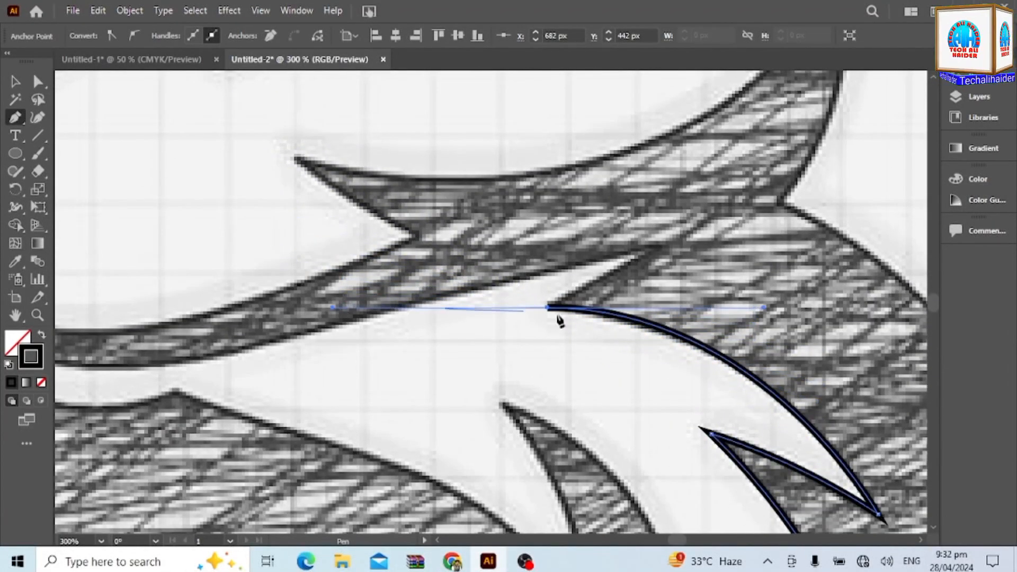
Extend the path into the notch behind the throat tuft and back along the jaw's upper edge toward the mouth.
scroll(547, 315, "up", 1)
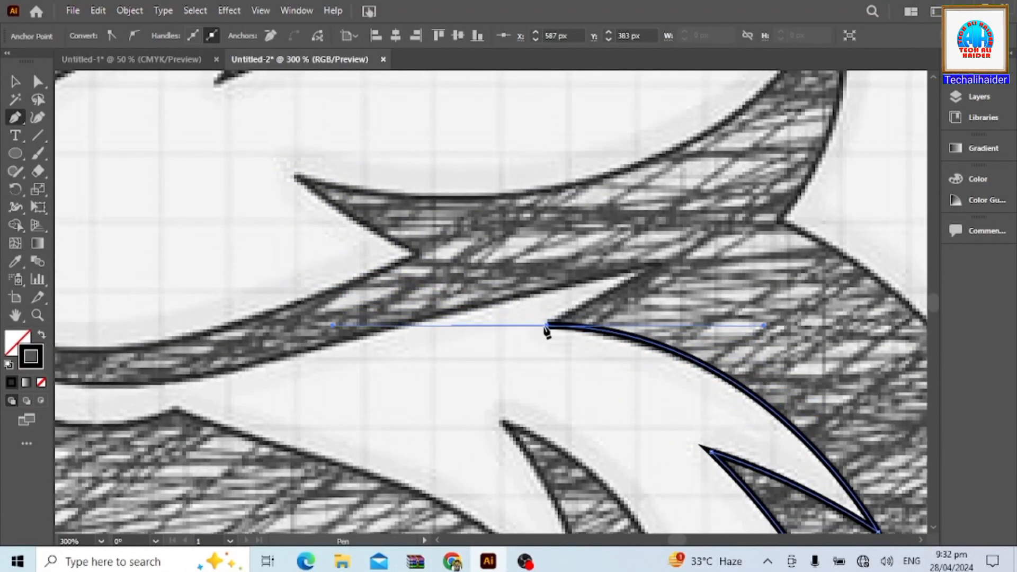
left_click(655, 269)
mouse_move(193, 381)
left_mouse_down()
mouse_move(165, 386)
mouse_move(145, 407)
left_mouse_up()
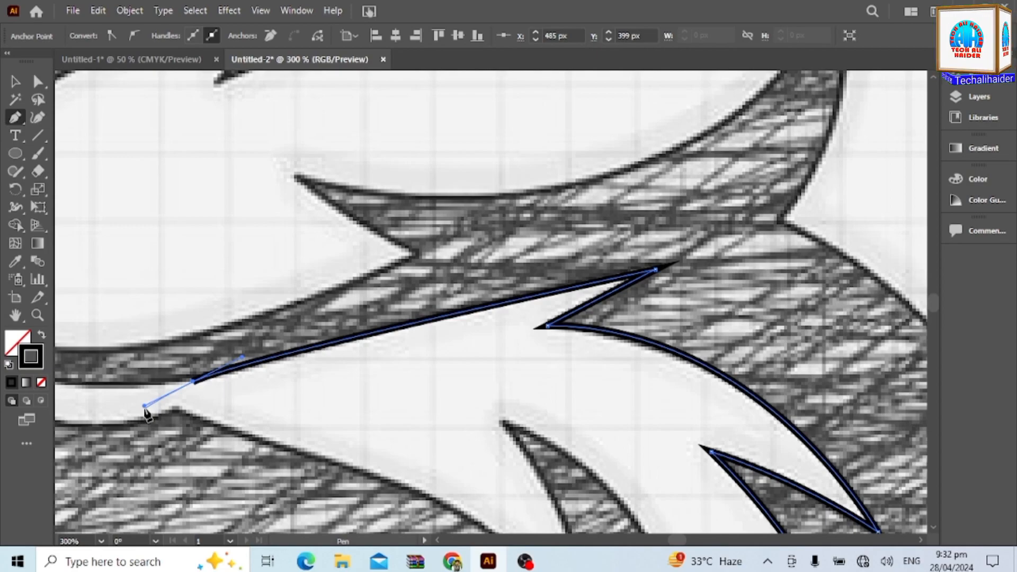
scroll(221, 411, "left", 5)
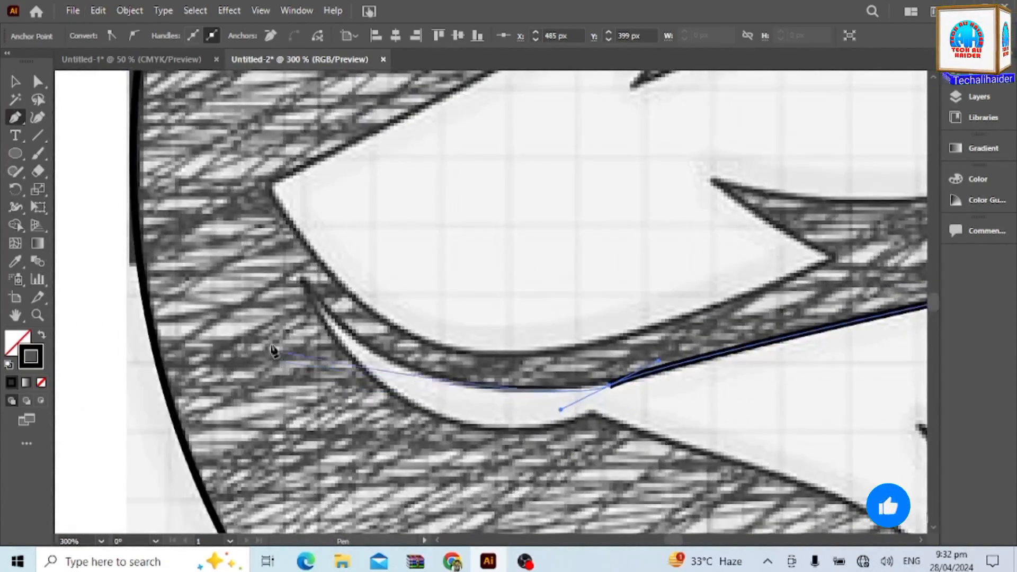
Trace the lower lip's curve out to its pointed tip and back along its underside to the chin corner.
mouse_move(317, 300)
left_mouse_down()
mouse_move(194, 169)
mouse_move(72, 156)
mouse_move(221, 204)
mouse_move(269, 198)
mouse_move(262, 204)
left_mouse_up()
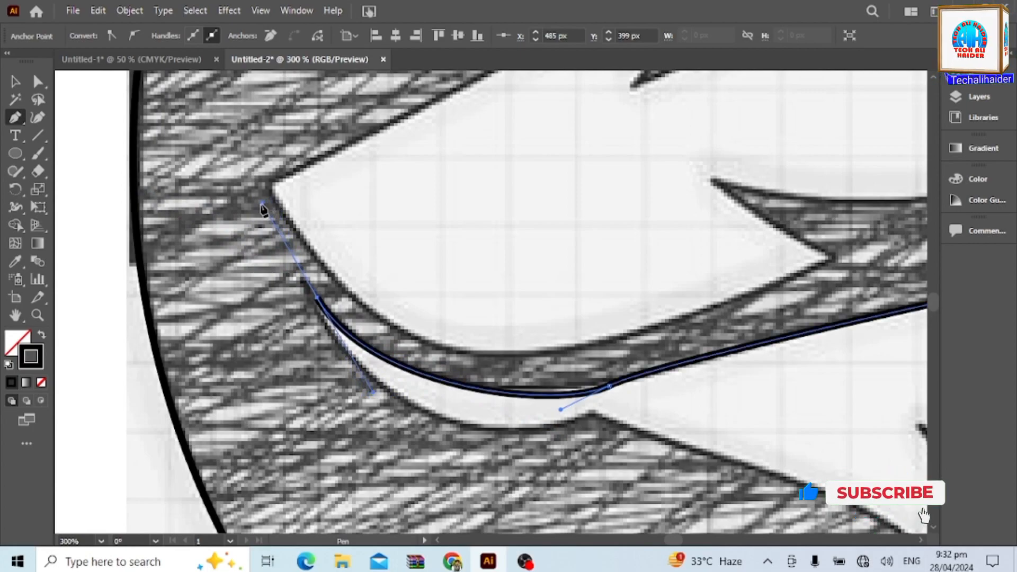
key("ctrl+z")
left_click(609, 386)
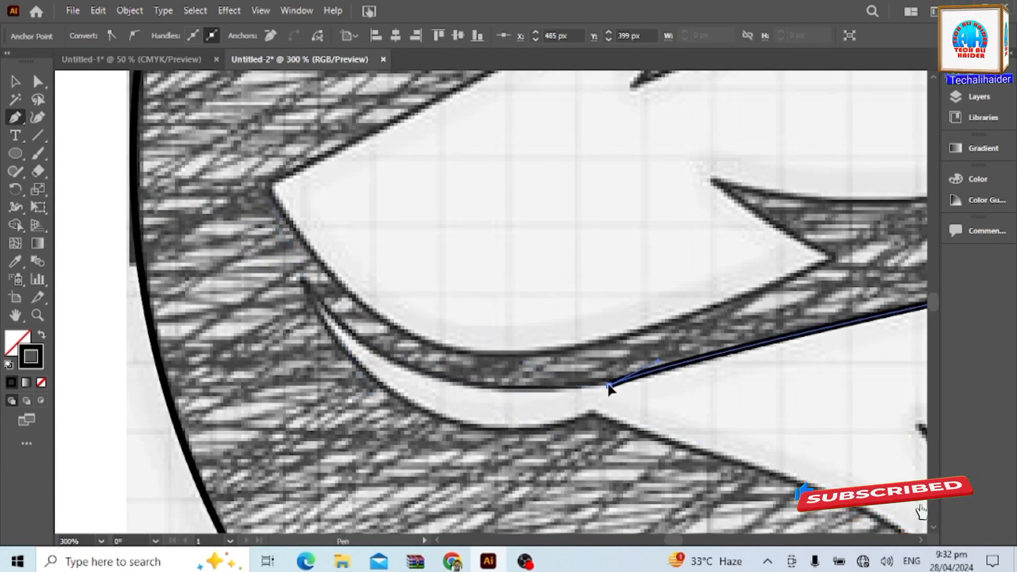
mouse_move(321, 304)
left_mouse_down()
mouse_move(243, 249)
mouse_move(170, 177)
mouse_move(204, 197)
left_mouse_up()
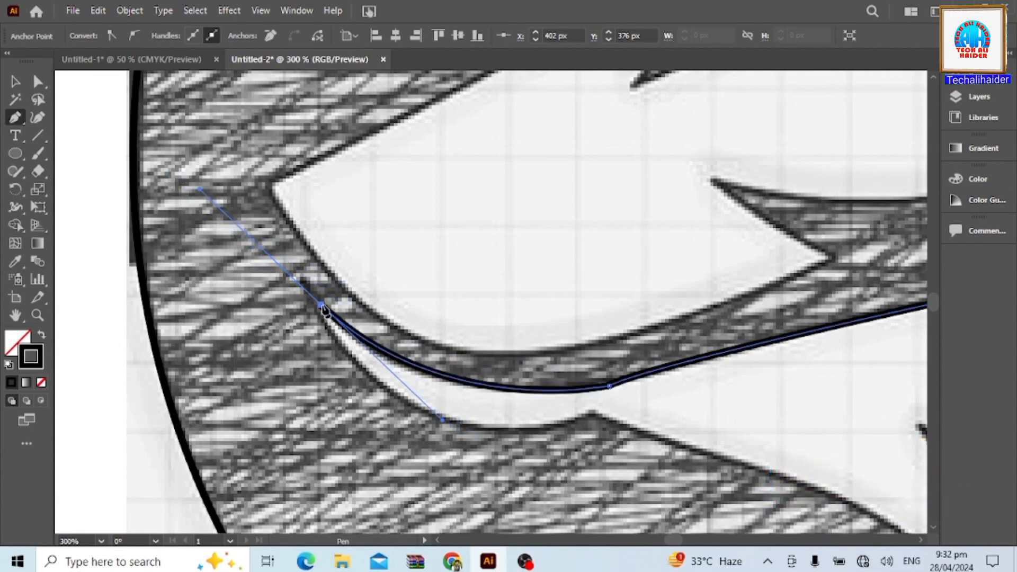
mouse_move(592, 413)
left_mouse_down()
mouse_move(811, 376)
mouse_move(820, 365)
left_mouse_up()
scroll(819, 366, "down", 1)
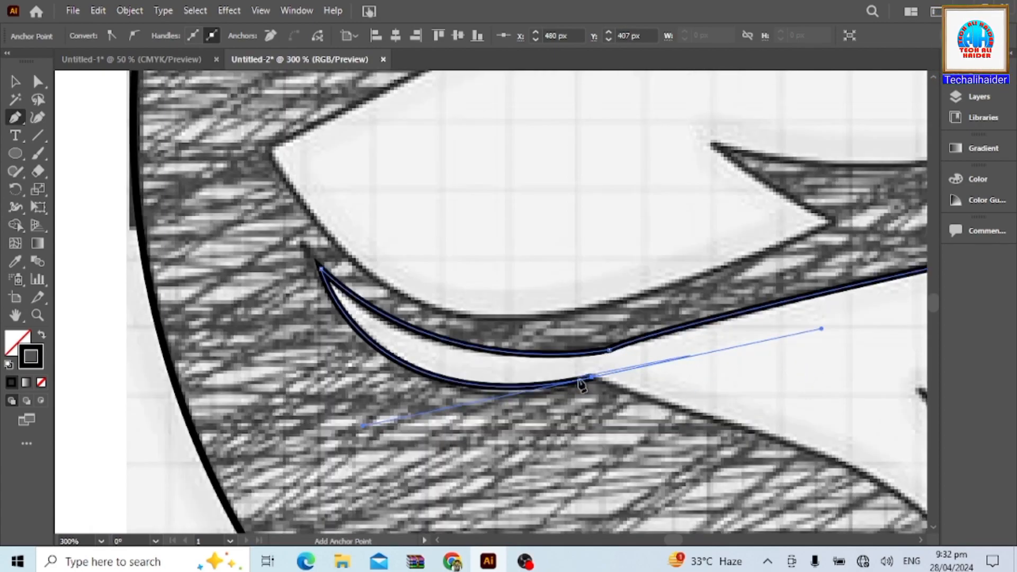
Trace the throat's underside down to the fur spike's tip and curve back up to the inner notch.
left_click_drag(609, 395, 316, 257)
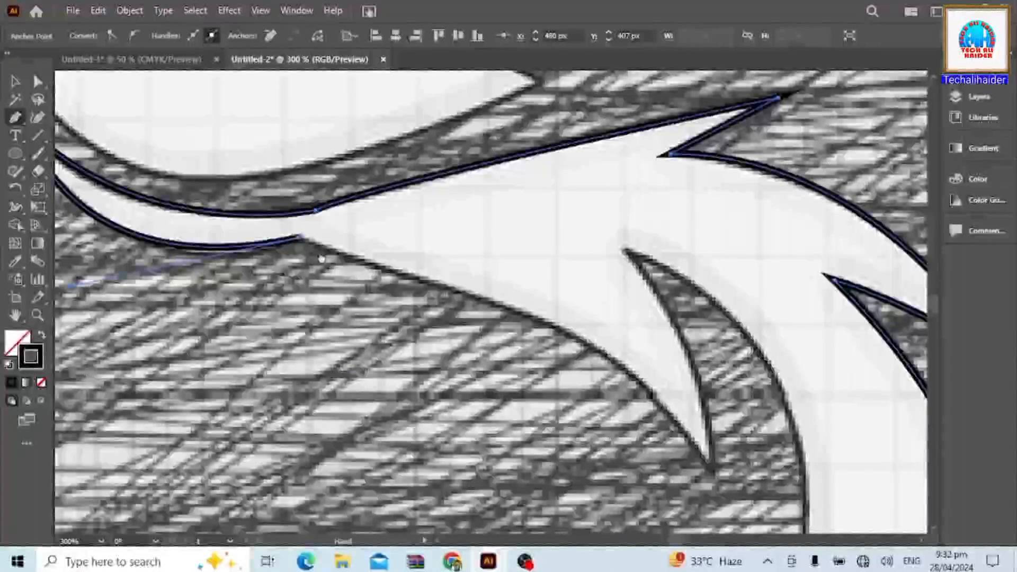
mouse_move(709, 465)
left_mouse_down()
mouse_move(752, 469)
mouse_move(685, 507)
mouse_move(739, 517)
left_mouse_up()
scroll(685, 508, "down", 2)
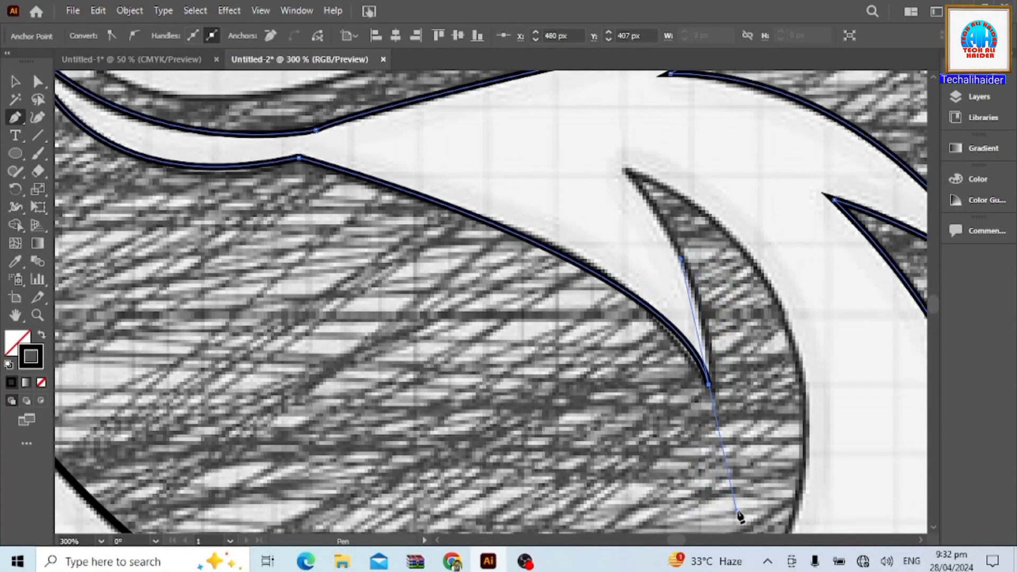
left_click(709, 385)
mouse_move(623, 171)
left_mouse_down()
mouse_move(573, 169)
mouse_move(520, 107)
mouse_move(532, 92)
left_mouse_up()
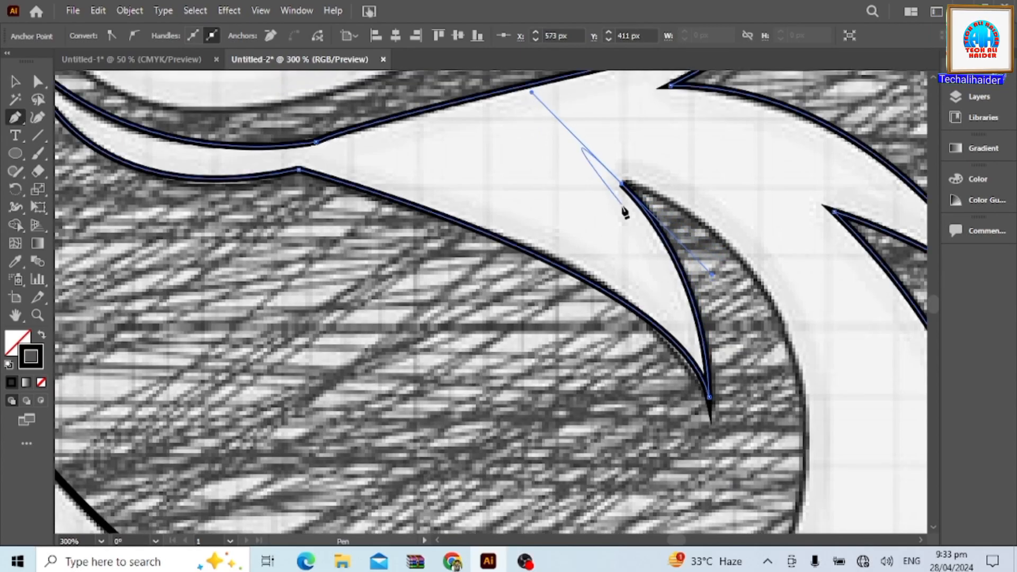
Trace the chest's rounded edge from the fur notch down toward the bottom of the circle.
left_click_drag(786, 327, 834, 448)
scroll(834, 447, "down", 3)
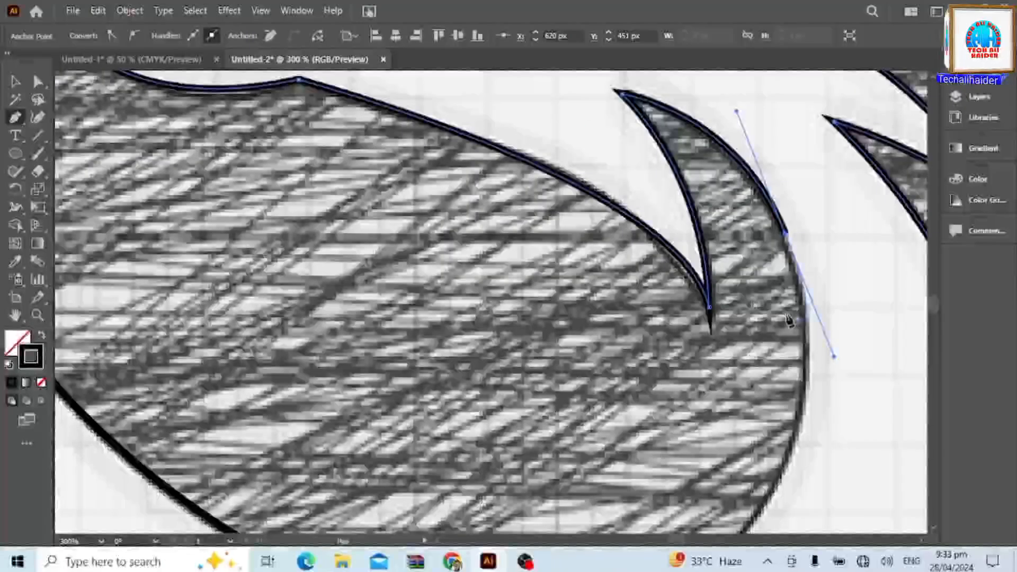
scroll(789, 320, "down", 3)
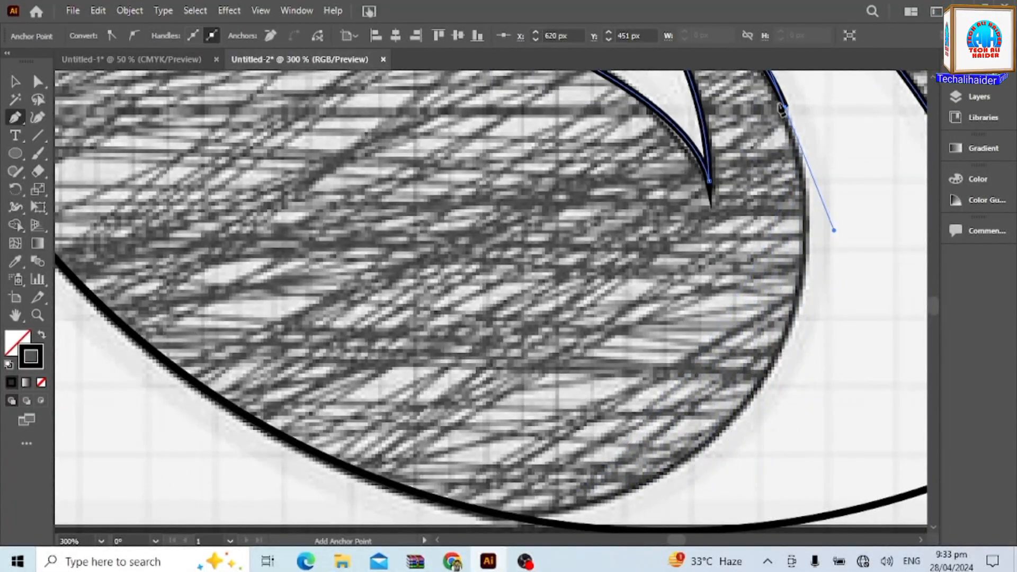
left_click_drag(680, 466, 489, 528)
scroll(499, 503, "up", 2)
scroll(501, 505, "down", 3)
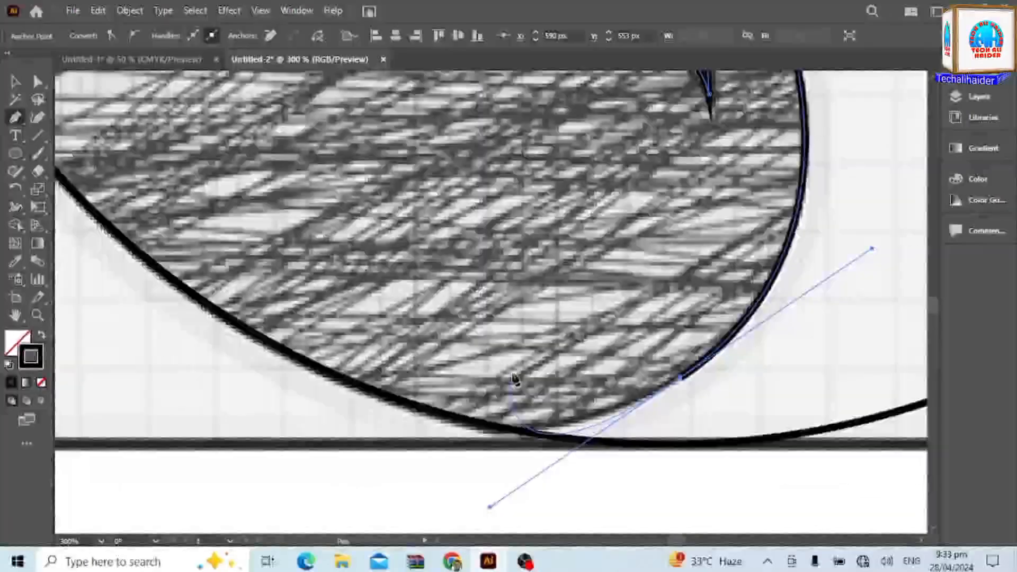
Carry the path onto the circle and follow its lower-left arc upward with smooth anchors.
left_click(202, 302)
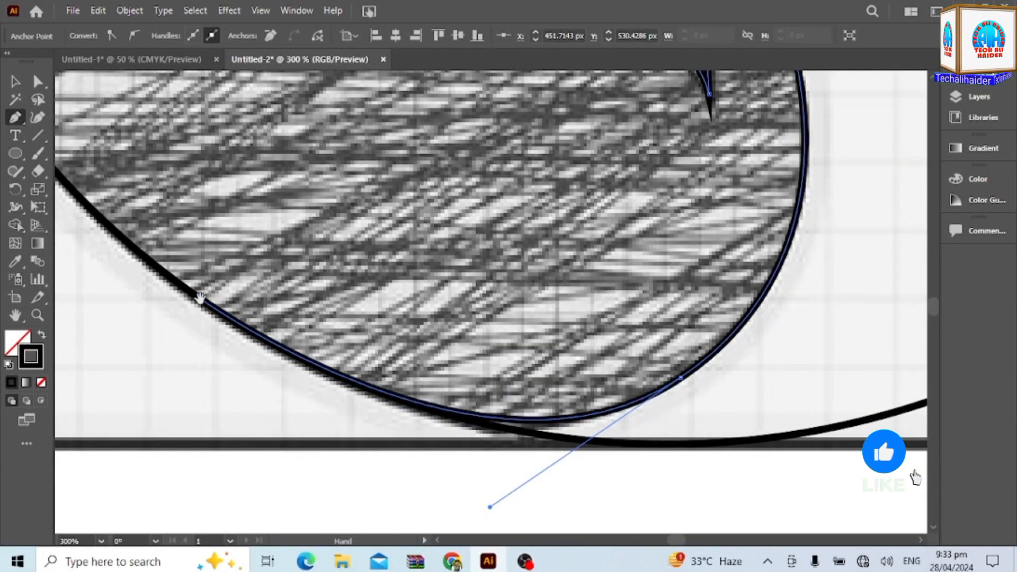
left_click_drag(199, 299, 667, 470)
scroll(439, 278, "up", 3)
scroll(438, 276, "down", 4)
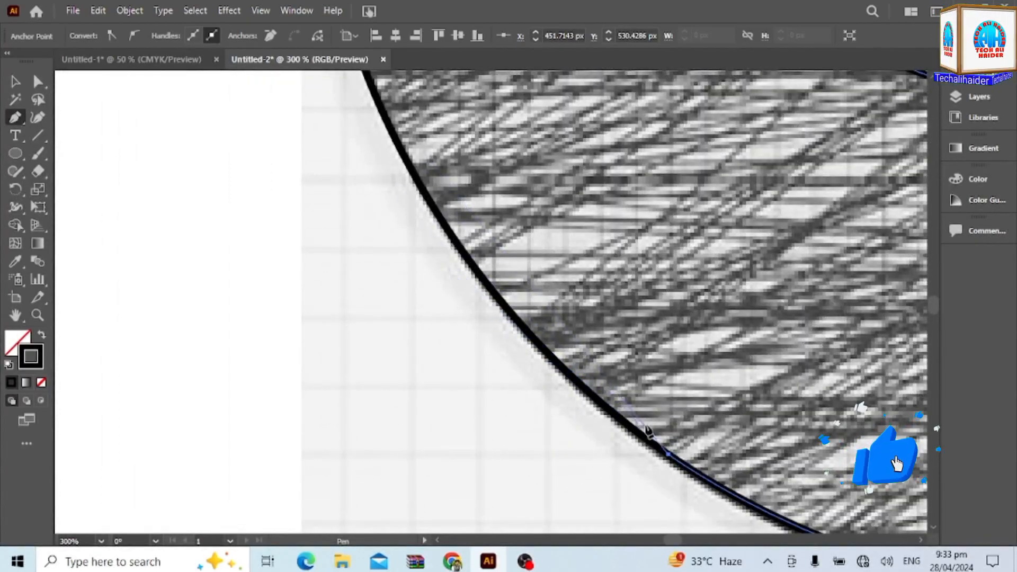
scroll(339, 159, "up", 2)
scroll(388, 186, "down", 2)
left_click_drag(384, 115, 313, 105)
scroll(424, 266, "down", 2)
scroll(316, 106, "down", 3)
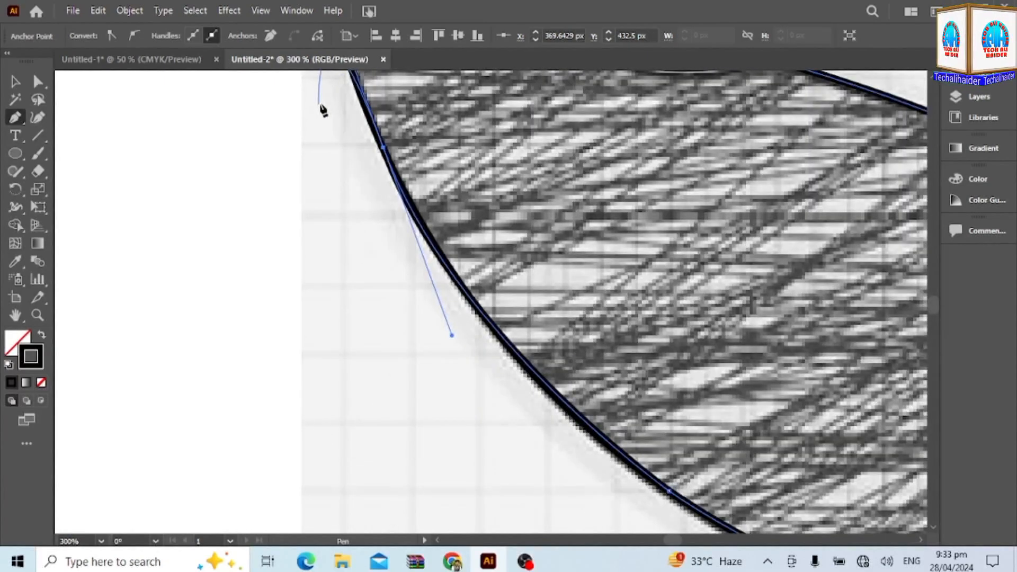
Follow the circle over its top and down to its right side near the back fur with curved segments.
scroll(323, 111, "down", 4)
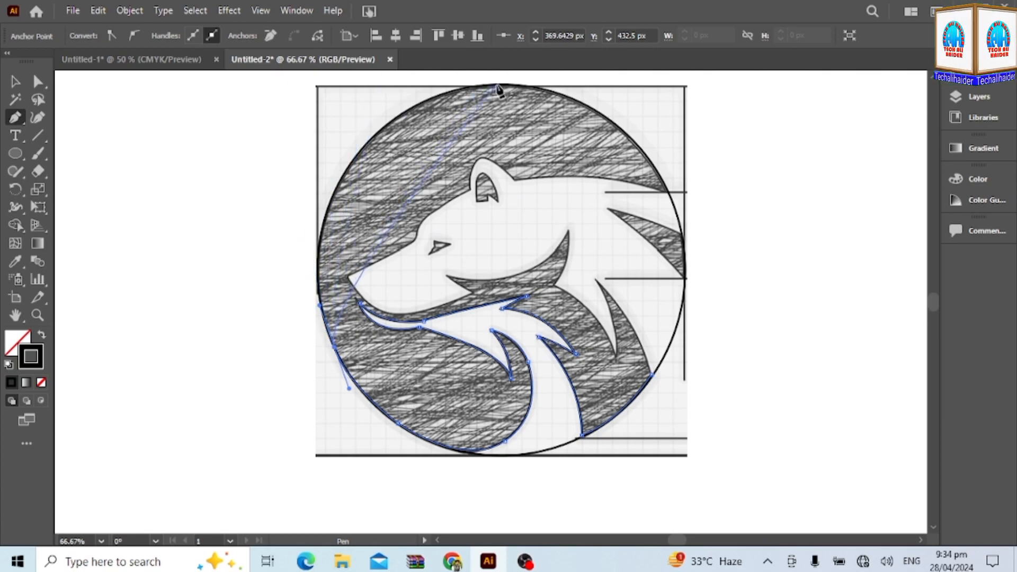
scroll(503, 89, "up", 1)
left_click_drag(501, 122, 723, 100)
left_click(502, 123)
left_click_drag(675, 247, 707, 365)
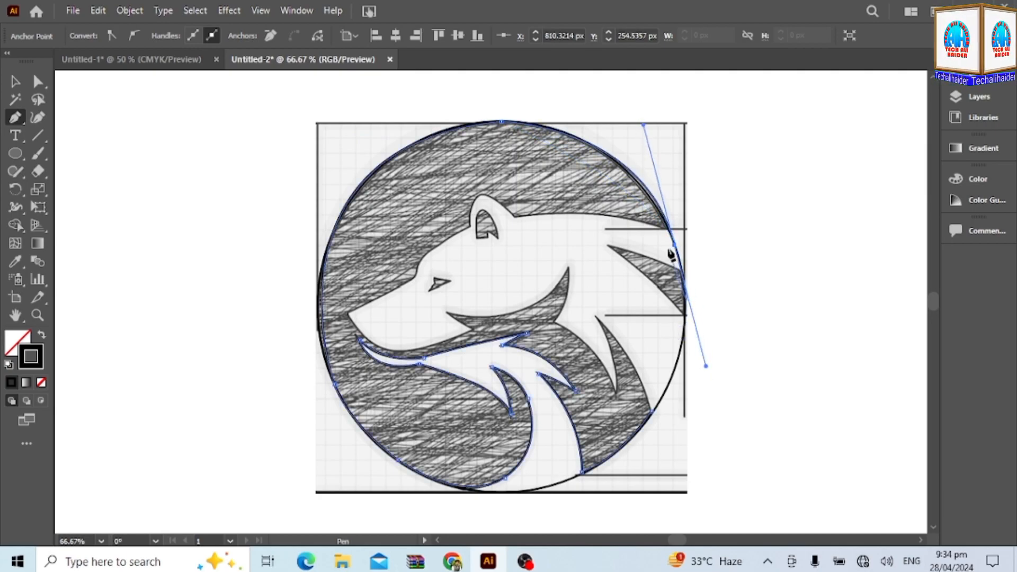
Make the anchor on the circle's right side a corner and add a straight segment to the tip of the back's edge.
scroll(673, 254, "up", 8)
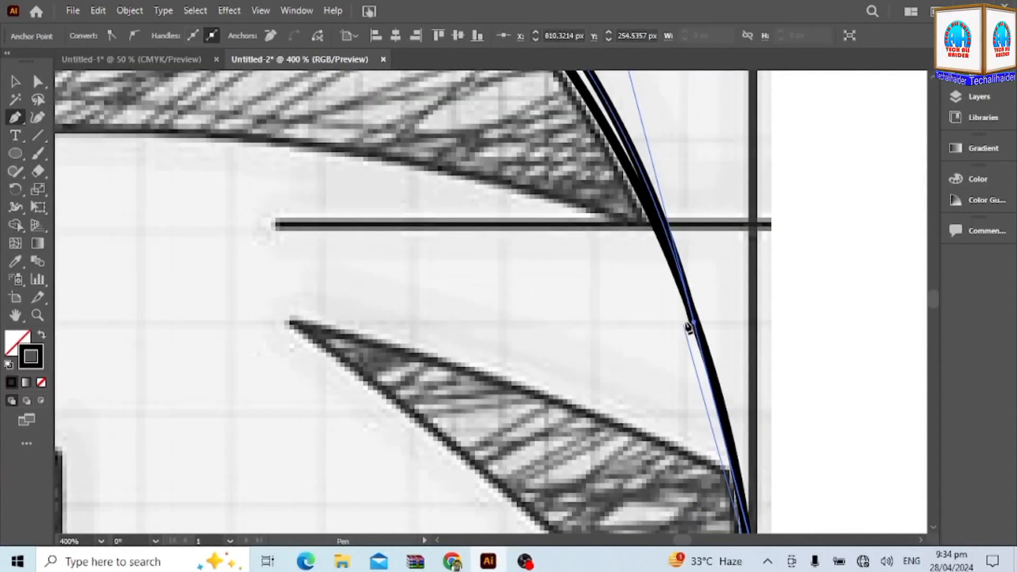
left_click_drag(692, 324, 625, 236)
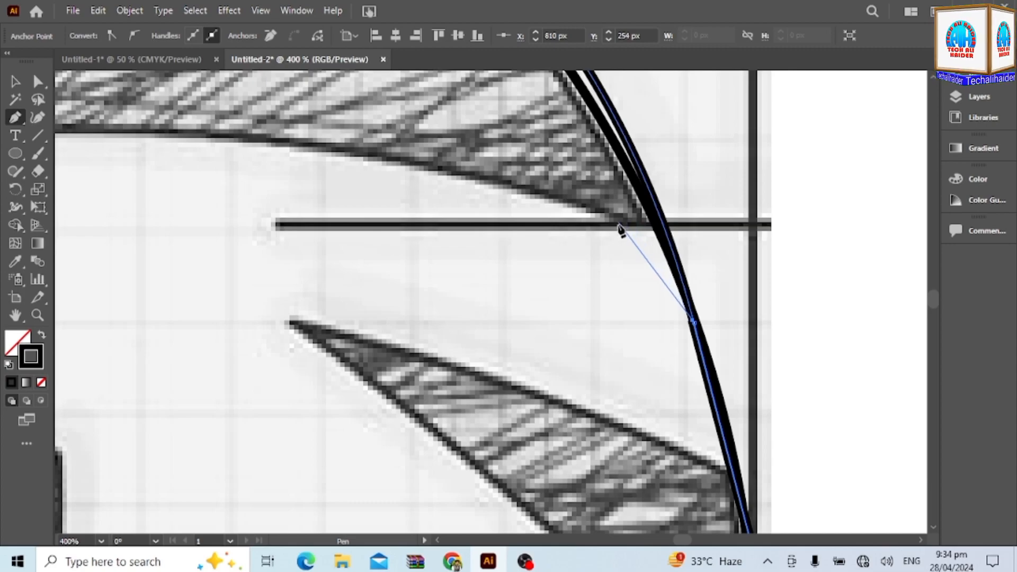
left_click(616, 225)
scroll(281, 334, "up", 3)
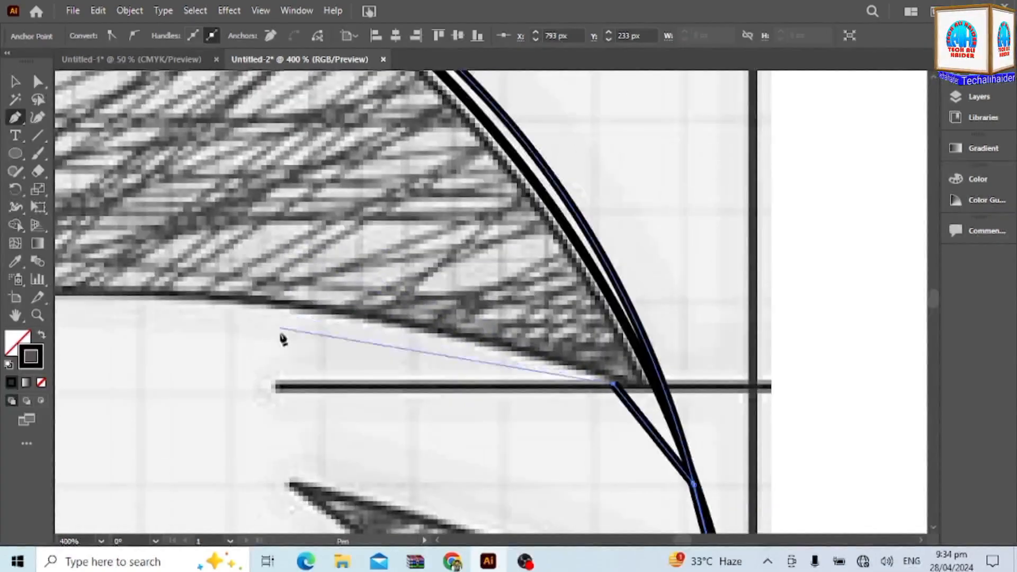
left_click_drag(192, 295, 511, 364)
scroll(510, 364, "down", 1)
scroll(511, 365, "down", 4)
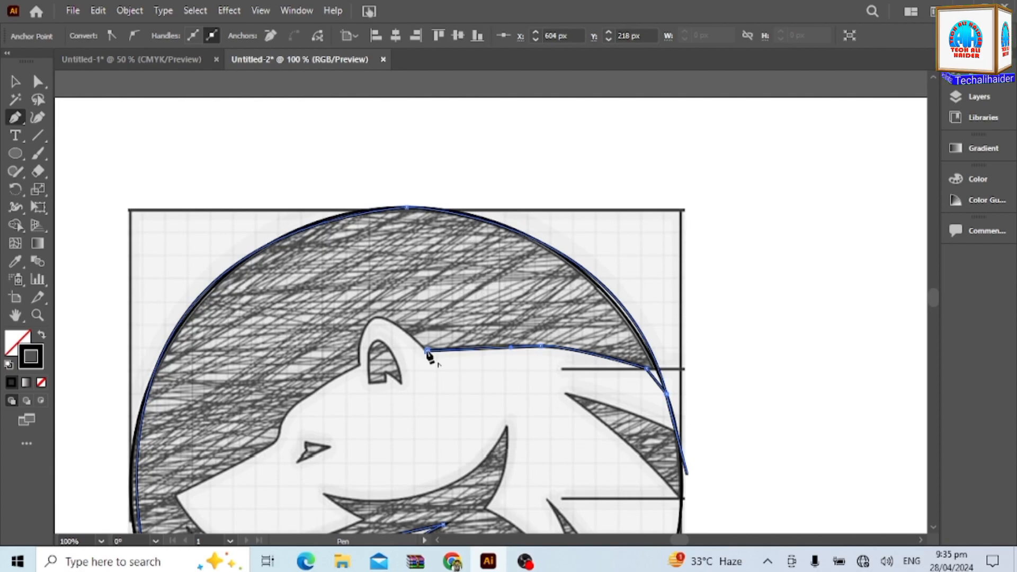
scroll(427, 351, "down", 5)
scroll(433, 336, "up", 4)
key("super")
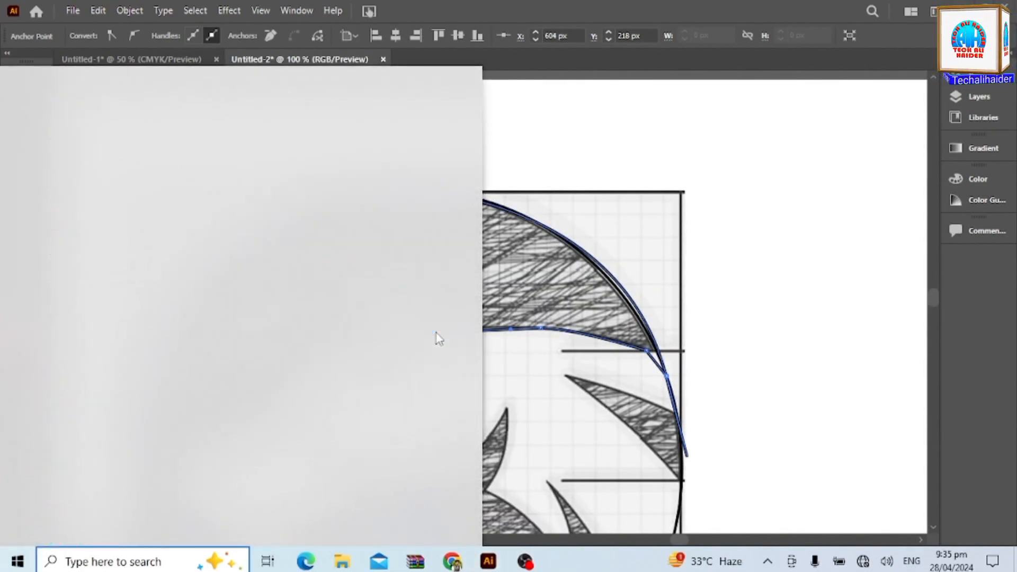
key("super")
scroll(435, 337, "up", 3)
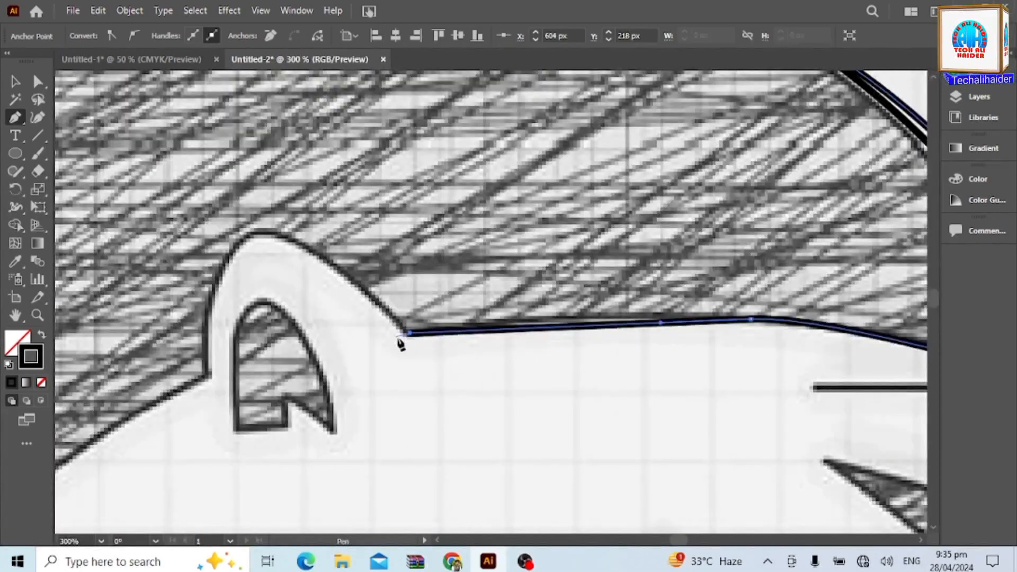
left_click_drag(411, 333, 395, 354)
left_click_drag(308, 364, 257, 362)
key("ctrl+z")
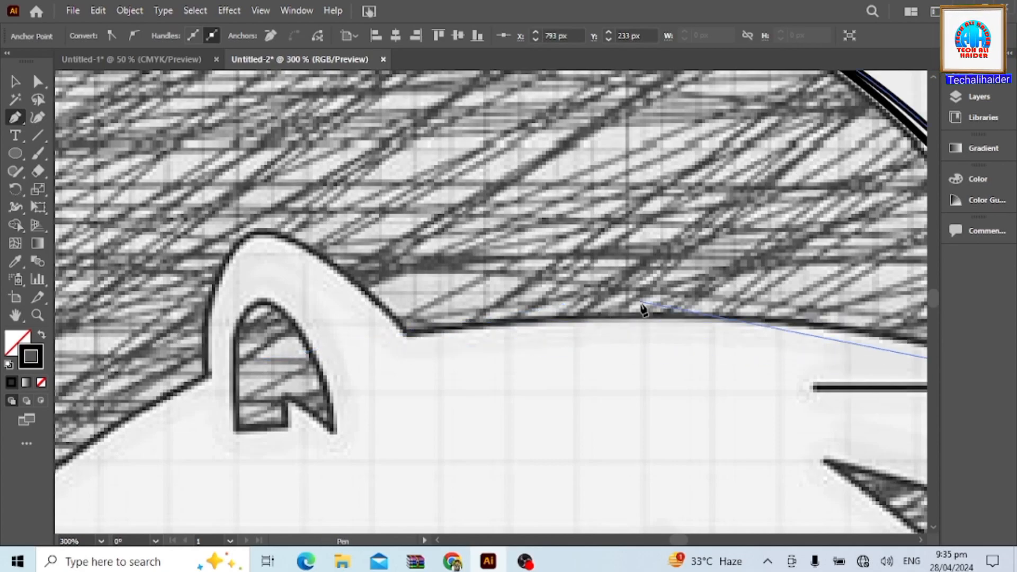
Trace the back's edge in one curve to the ear's rear base and continue around the ear to its front base.
mouse_move(403, 334)
left_mouse_down()
mouse_move(211, 412)
mouse_move(78, 406)
mouse_move(123, 403)
left_mouse_up()
left_click(683, 333)
left_click_drag(486, 379, 463, 496)
scroll(492, 338, "up", 2)
scroll(464, 498, "up", 2)
Trace the forehead and brow from the ear's front base and continue along the muzzle's upper edge to the nose tip.
left_click(482, 295)
mouse_move(253, 472)
left_mouse_down()
mouse_move(227, 535)
mouse_move(207, 442)
left_mouse_up()
scroll(237, 360, "down", 1)
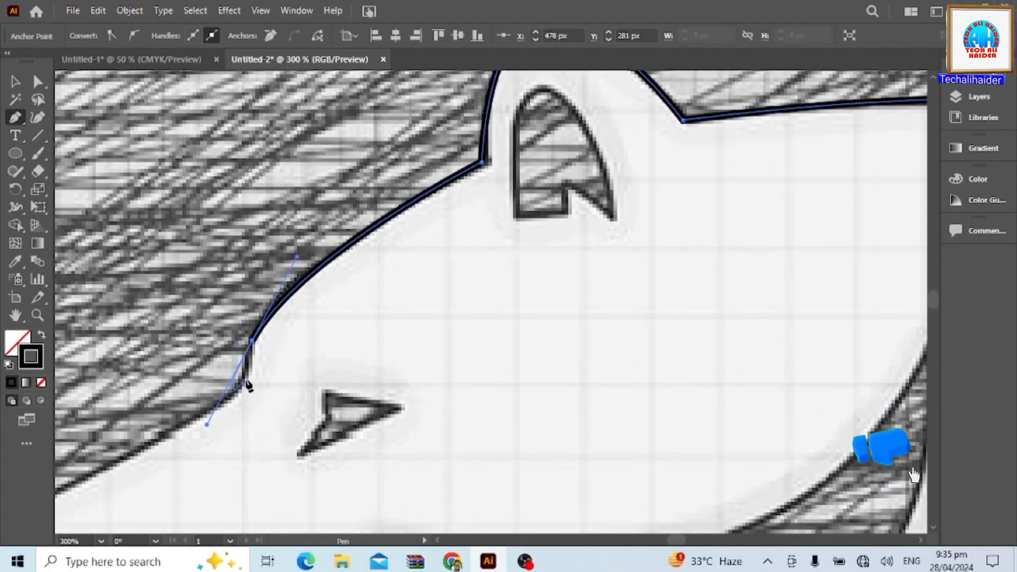
left_click(251, 341)
left_click_drag(239, 392, 227, 404)
scroll(219, 405, "down", 4)
scroll(211, 405, "down", 3)
left_click(121, 425)
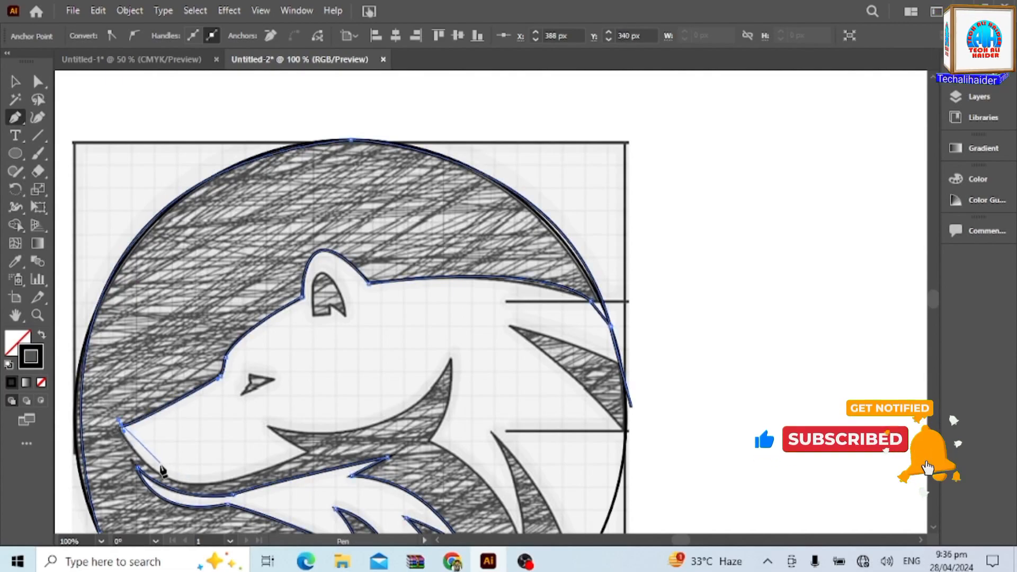
Trace the muzzle's rounded front from the nose tip down to its lowest point with one curved segment.
scroll(121, 425, "up", 1)
scroll(122, 432, "up", 3)
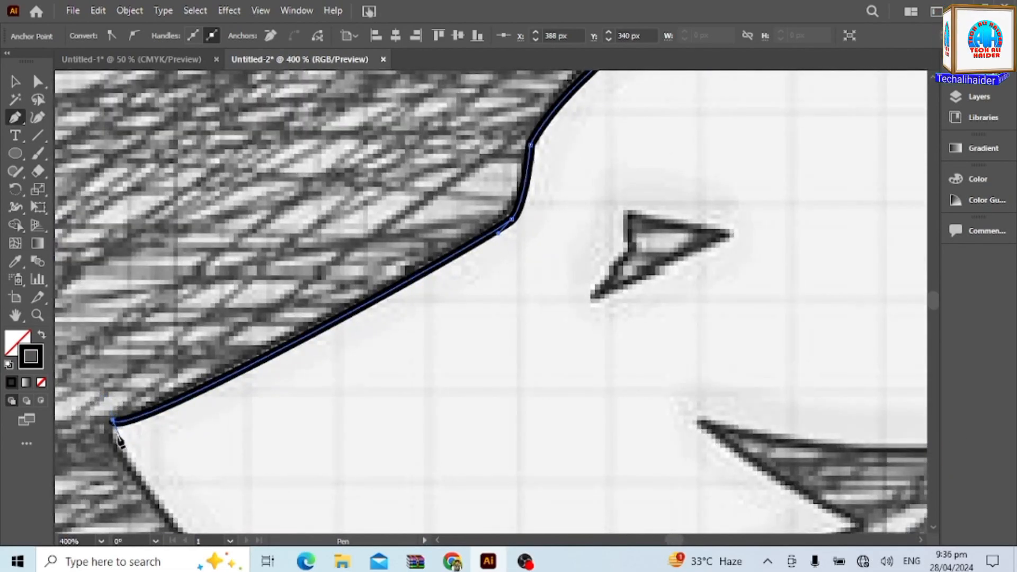
scroll(666, 445, "up", 2)
scroll(504, 415, "down", 5)
left_click_drag(858, 344, 373, 212)
left_click_drag(179, 324, 952, 336)
key("ctrl+z")
scroll(339, 416, "up", 2)
scroll(459, 429, "down", 1)
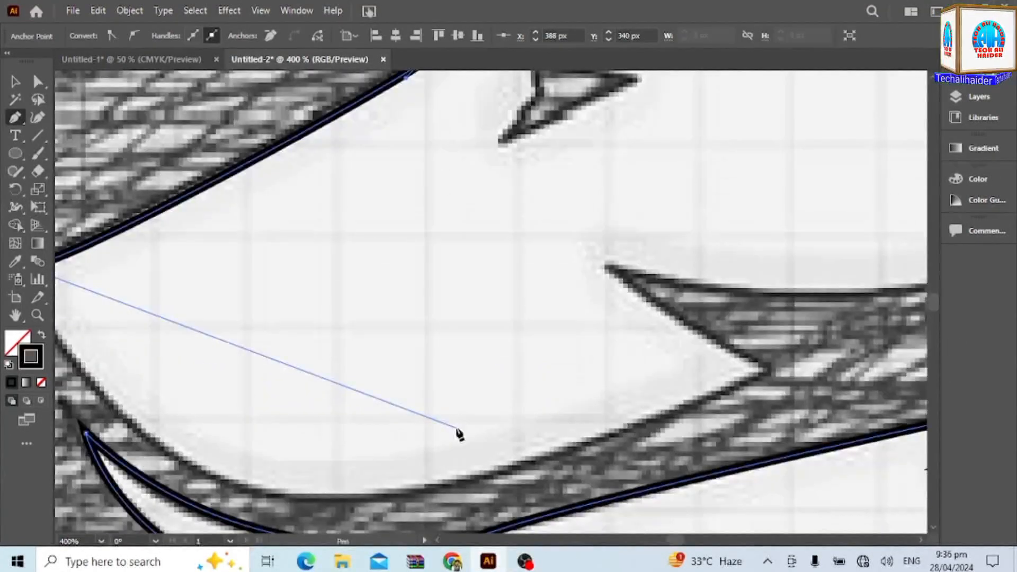
left_click_drag(368, 452, 635, 395)
Extend the path along the muzzle's lower edge up to the corner of the mouth.
left_click_drag(641, 439, 576, 406)
scroll(883, 391, "up", 2)
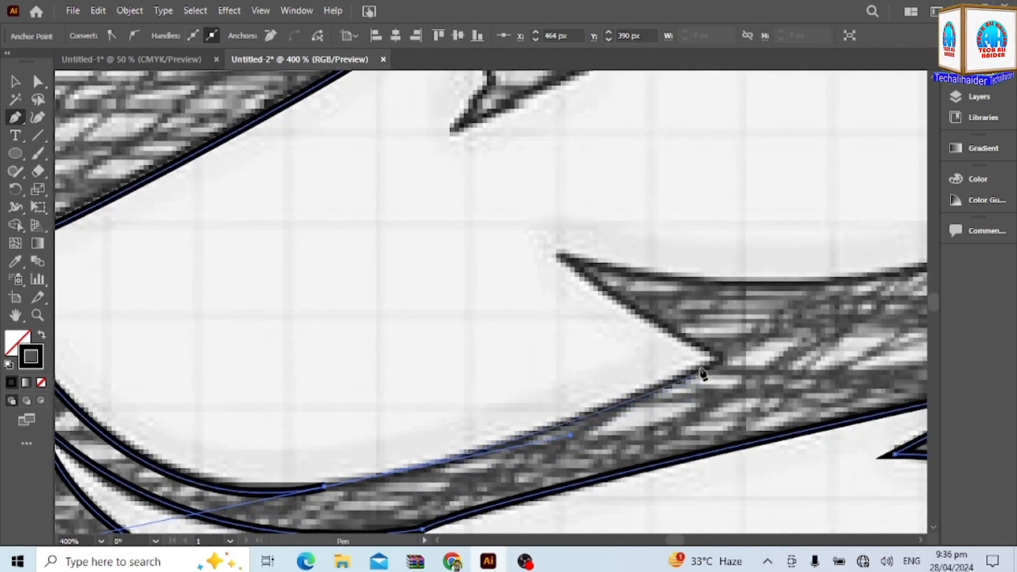
left_click(719, 363)
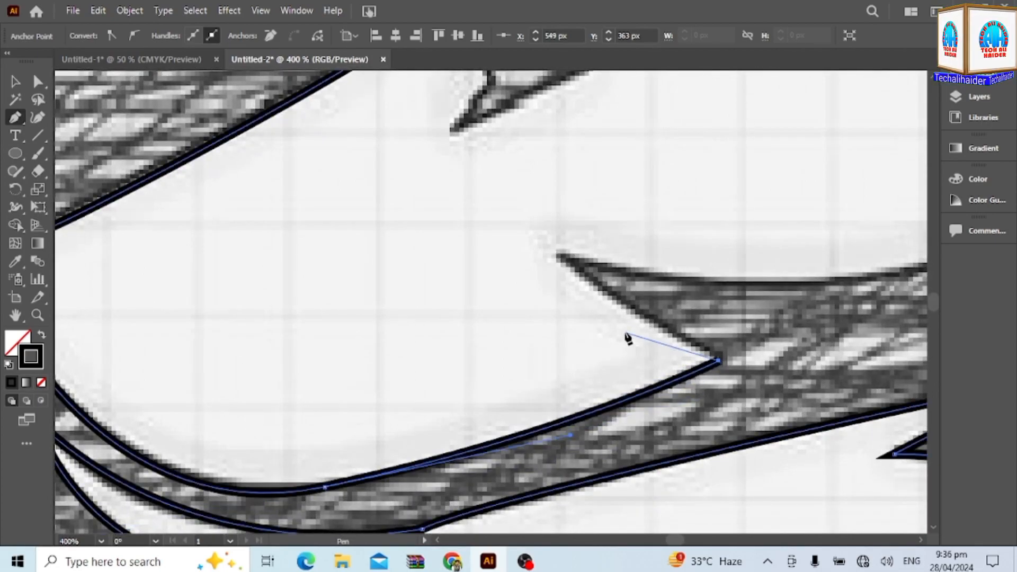
Extend the path to the cheek marking's front point and curve it along the cheek's upper edge to its rear tip.
left_click(557, 257)
scroll(557, 256, "up", 3)
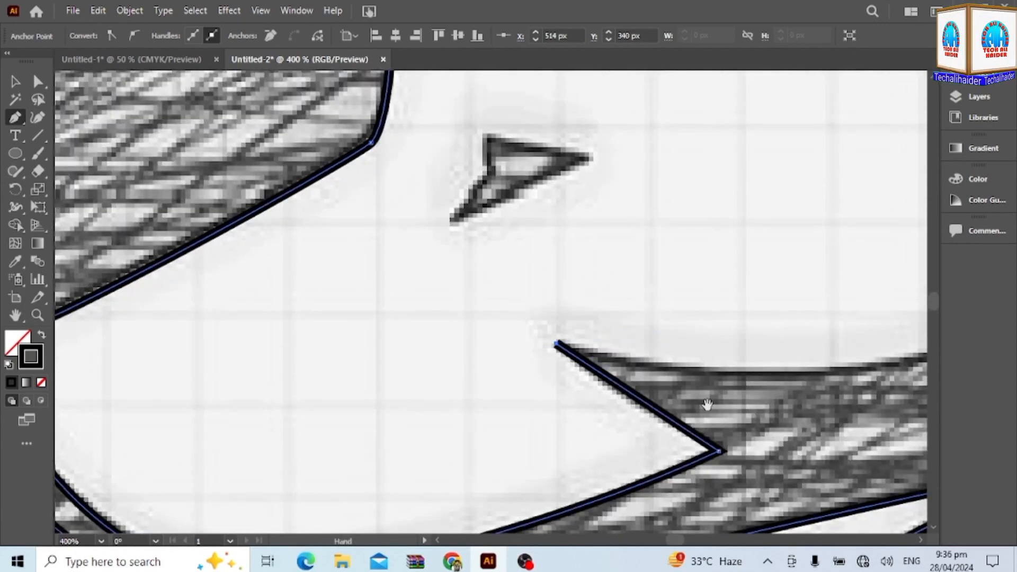
left_click_drag(707, 405, 127, 401)
scroll(658, 164, "up", 3)
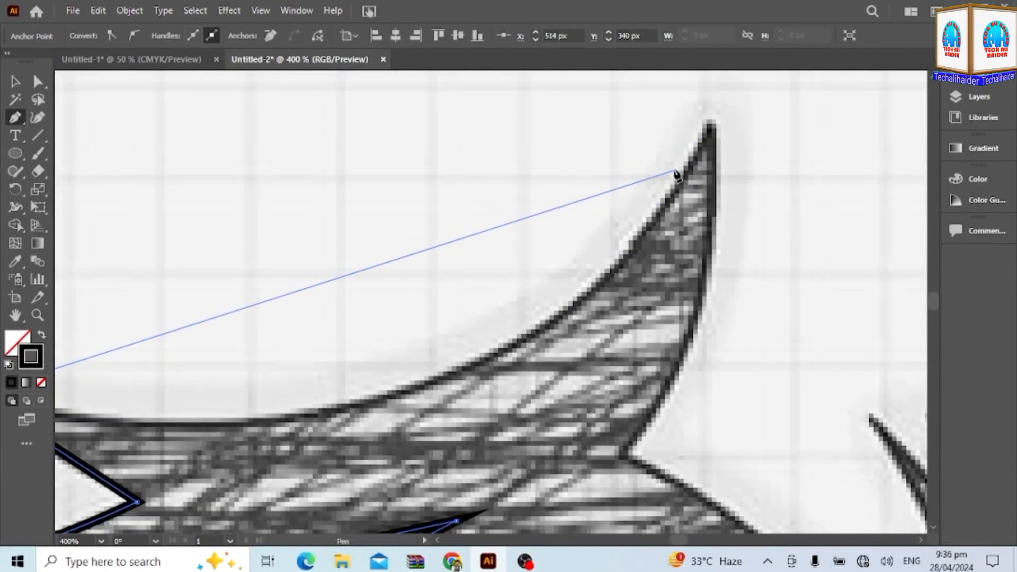
scroll(677, 172, "down", 3)
left_click_drag(687, 139, 761, 136)
scroll(693, 122, "up", 5)
scroll(760, 135, "down", 1)
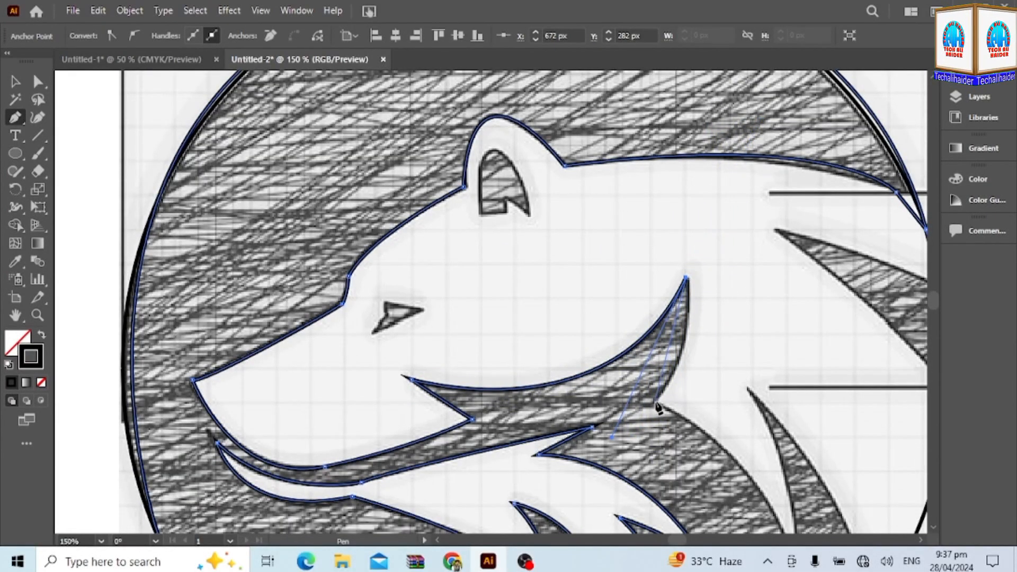
Trace down the cheek marking's rear edge and around the neck fur spike, closing the path at the circle's edge.
left_click_drag(658, 408, 642, 402)
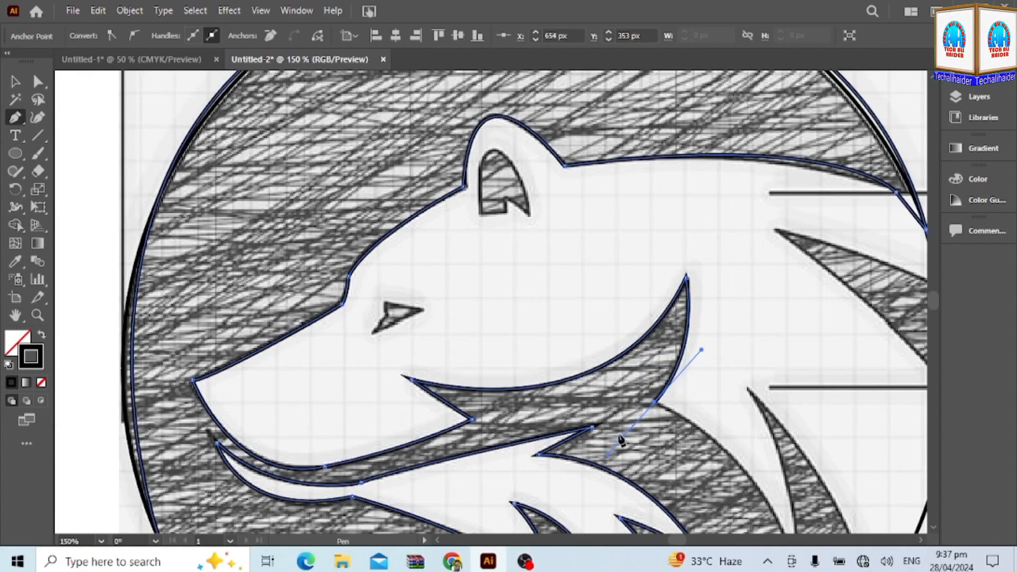
scroll(608, 458, "down", 5)
left_click_drag(794, 383, 816, 495)
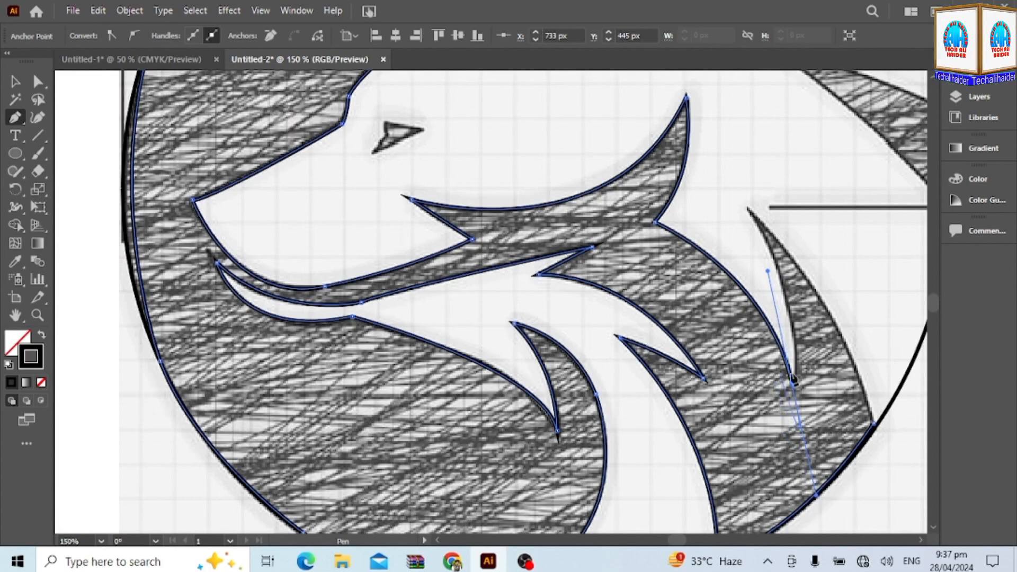
left_click_drag(747, 209, 690, 129)
left_click(748, 208)
left_click_drag(874, 425, 896, 434)
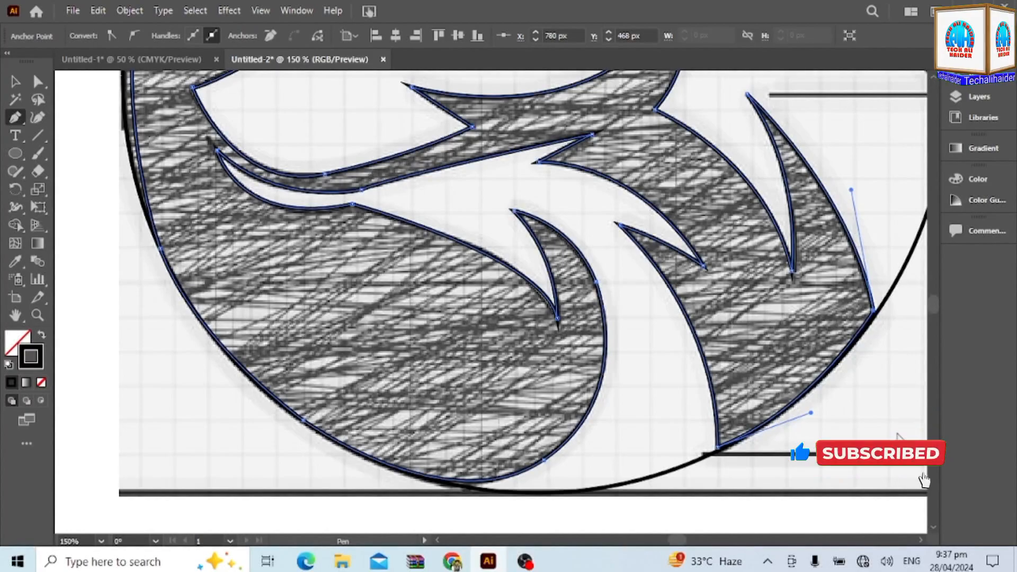
Trace the wedge-shaped shoulder fur patch beside the circle's edge as a separate closed path.
scroll(888, 425, "down", 3)
scroll(875, 406, "up", 3)
scroll(875, 407, "up", 1)
scroll(670, 318, "right", 5)
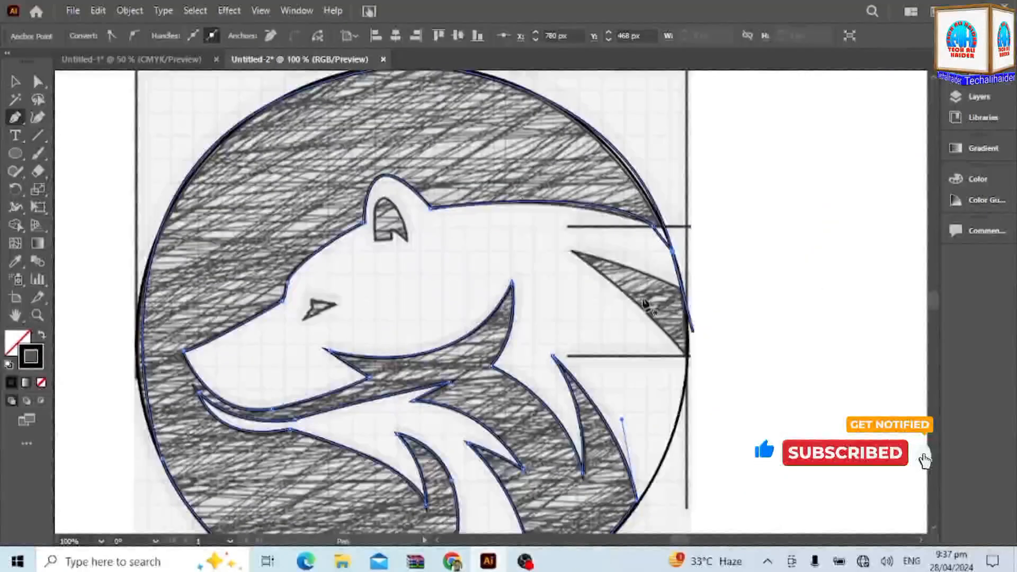
left_click(571, 251)
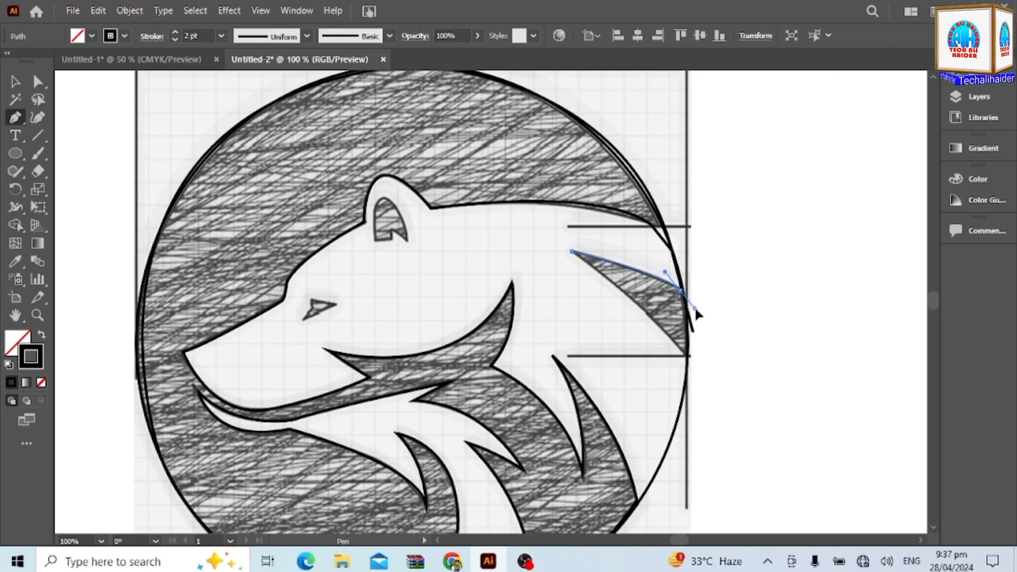
left_click_drag(695, 307, 694, 306)
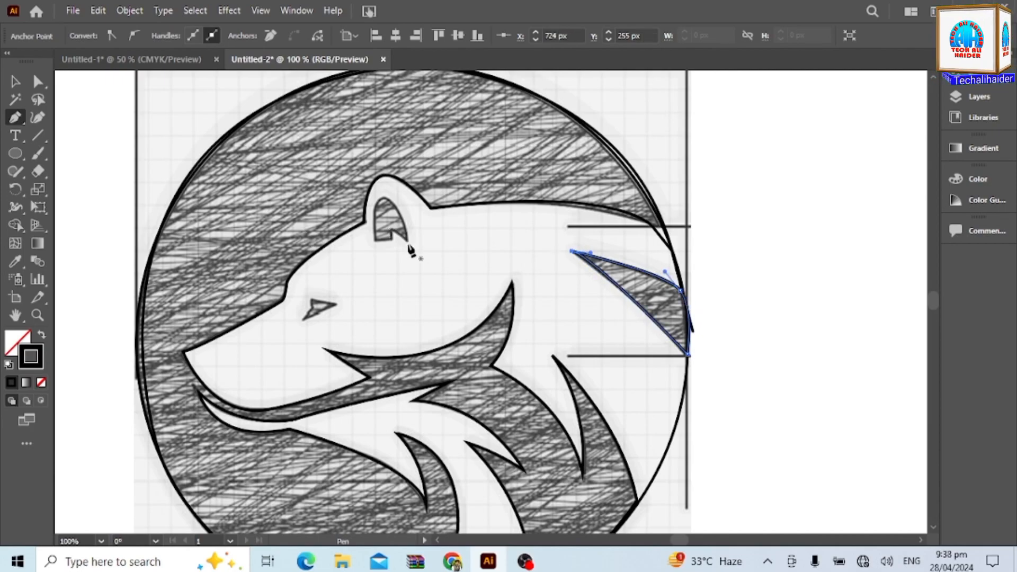
Trace the inner ear shape as a closed path, with a curved top and a notched lower edge.
scroll(389, 234, "up", 4)
left_click(402, 232)
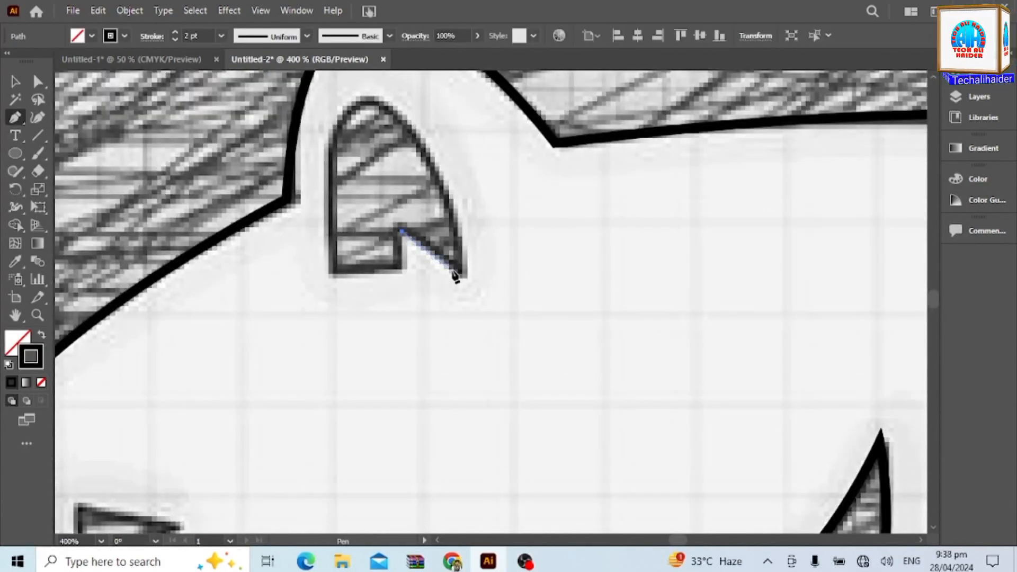
left_click_drag(467, 270, 465, 175)
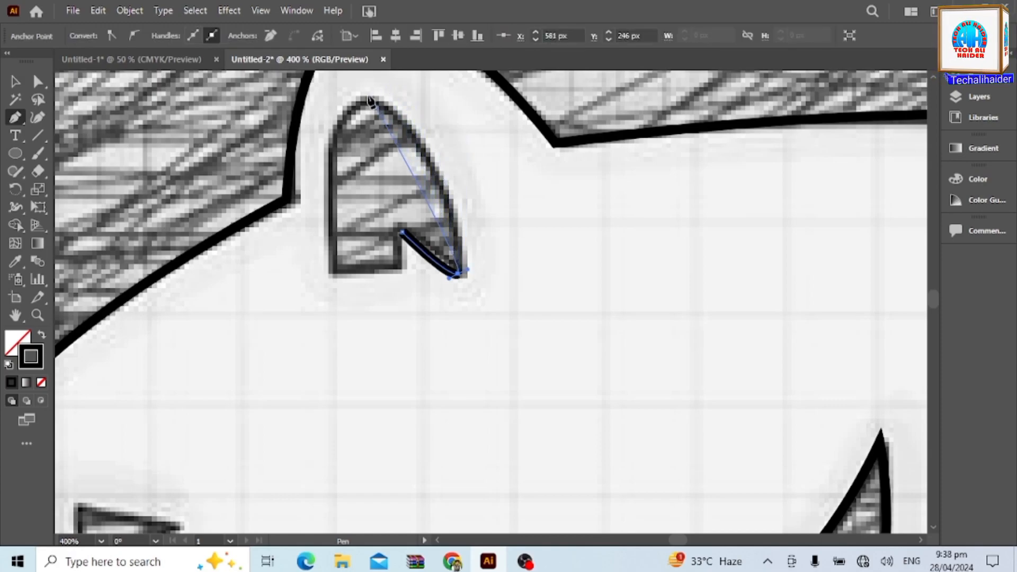
left_click_drag(324, 103, 295, 105)
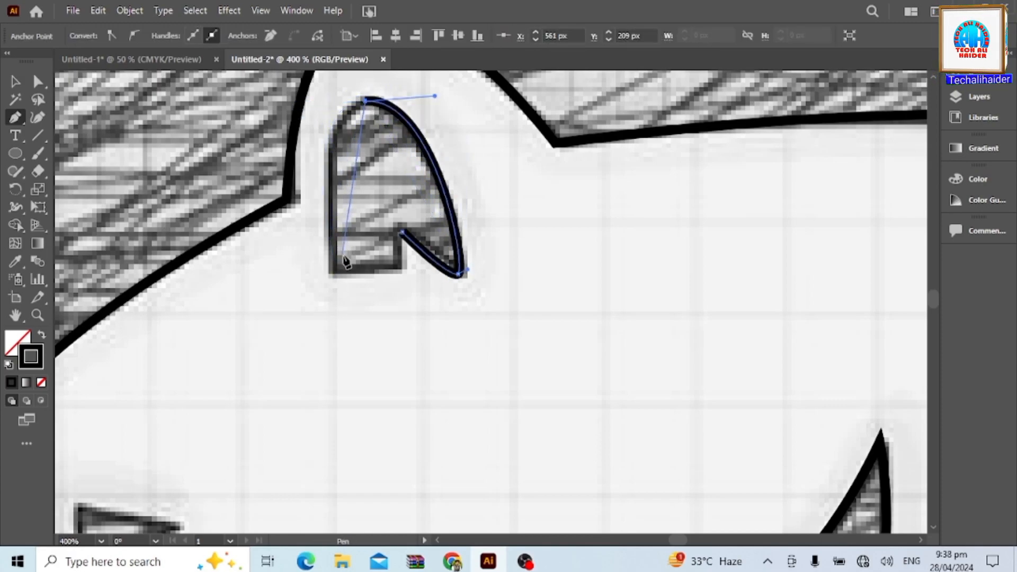
left_click_drag(333, 274, 355, 465)
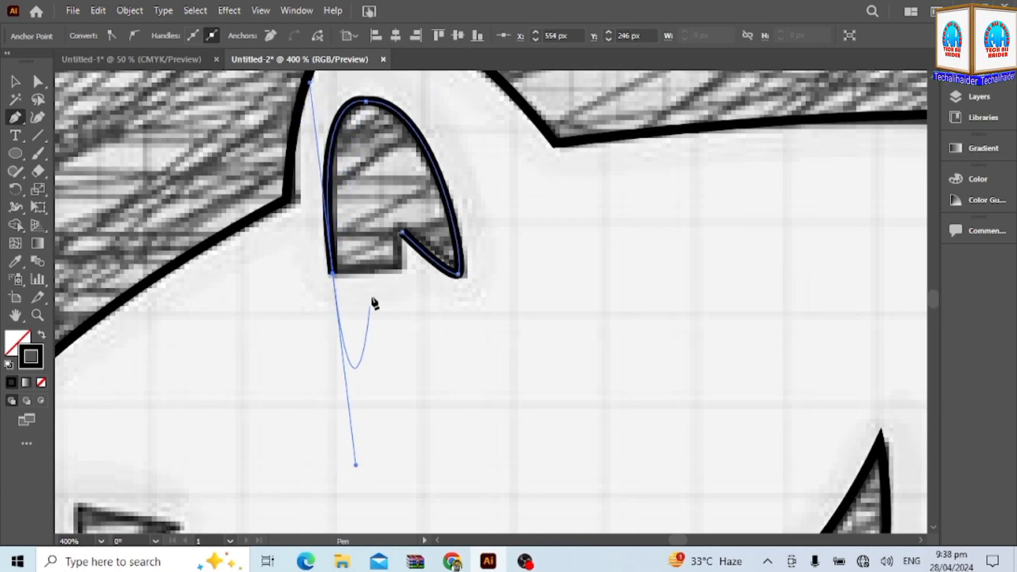
left_click(333, 273)
left_click(402, 271)
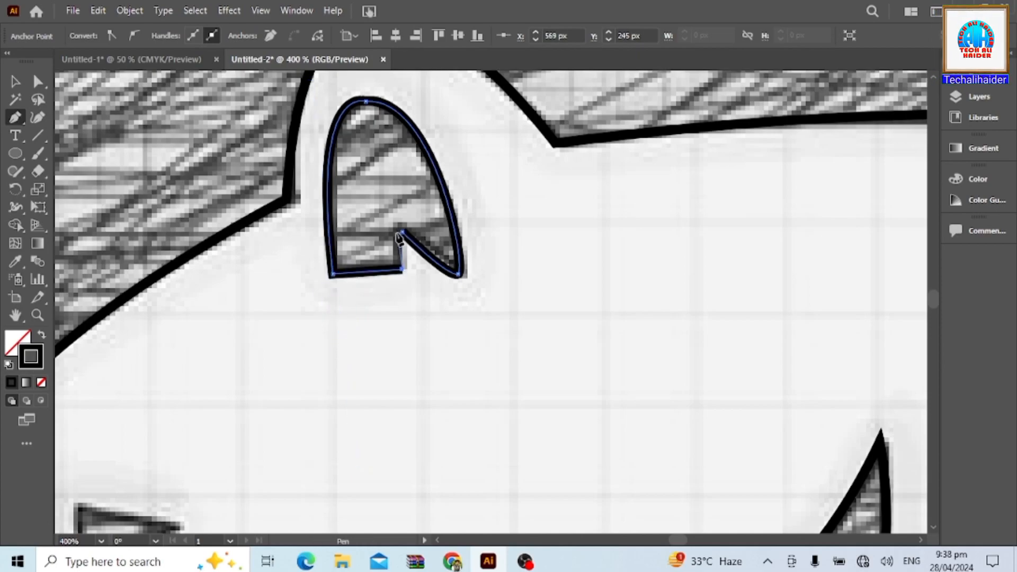
Trace the eye as a small closed path with straight segments.
scroll(407, 249, "down", 3)
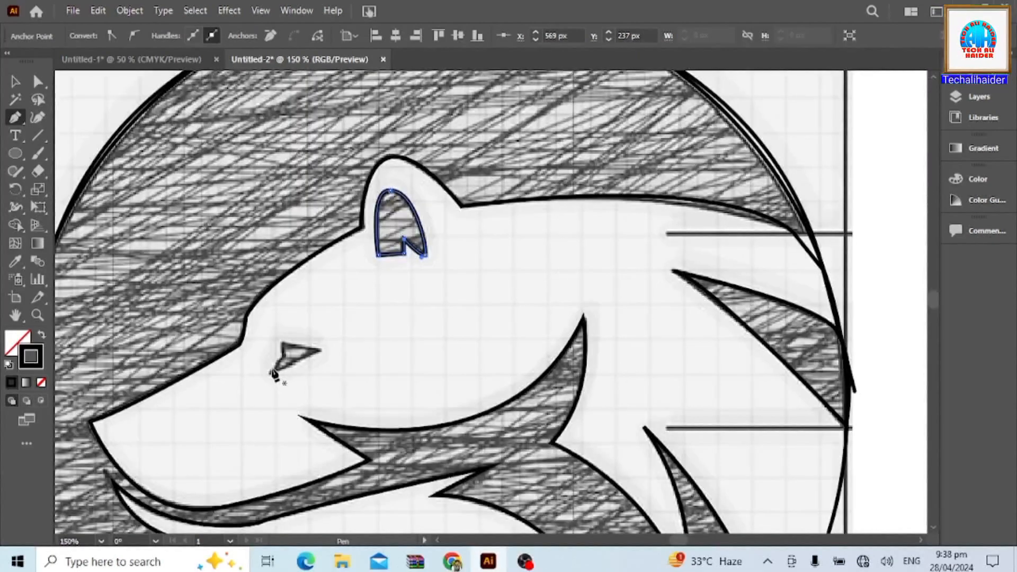
left_click(282, 343)
left_click(282, 359)
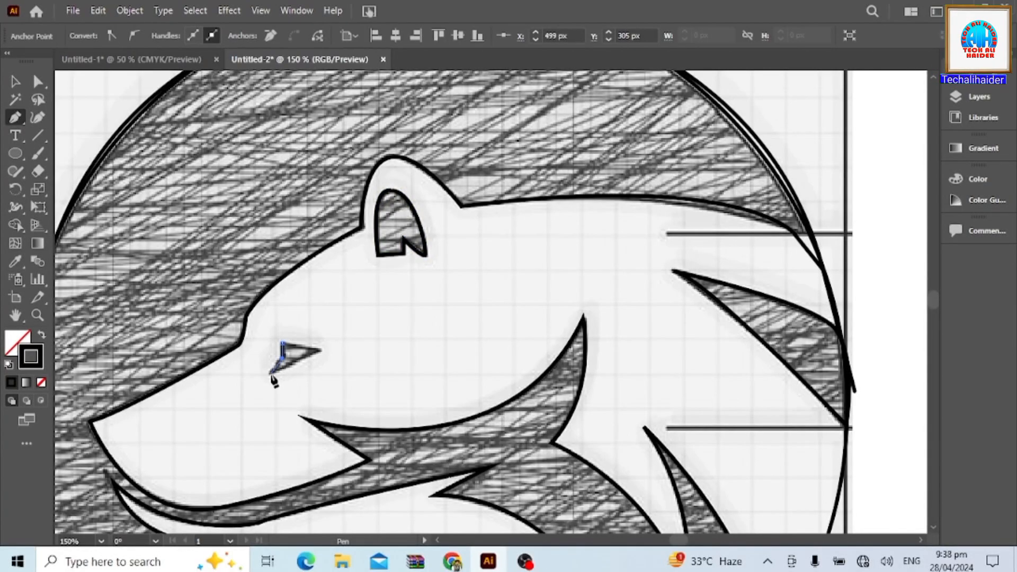
left_click(320, 352)
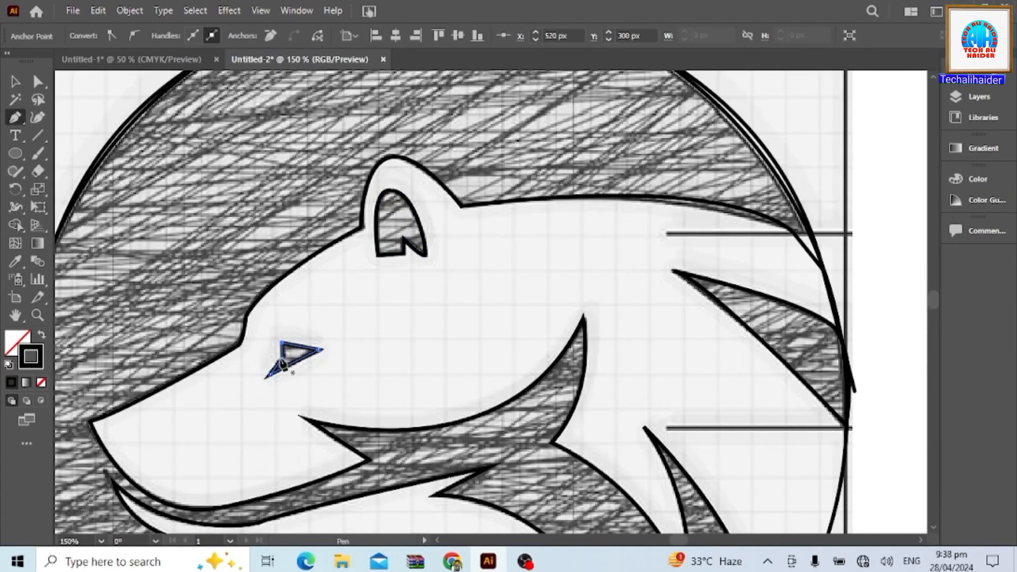
left_click(282, 346)
Draw a straight line over the sketch's upper horizontal guide, from the circle's outer side to the shoulder.
scroll(642, 348, "down", 5)
scroll(675, 311, "up", 6)
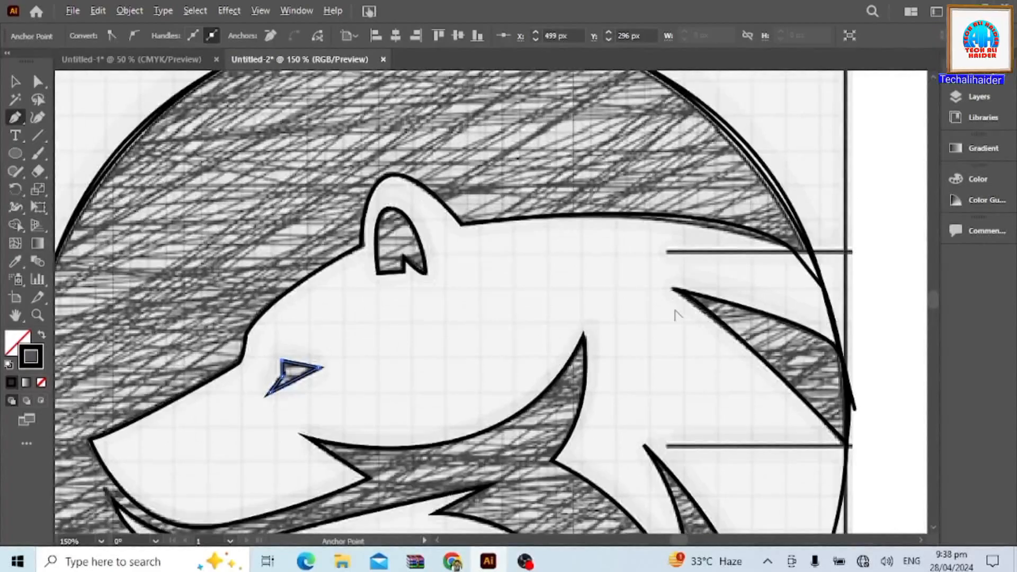
scroll(676, 312, "down", 2)
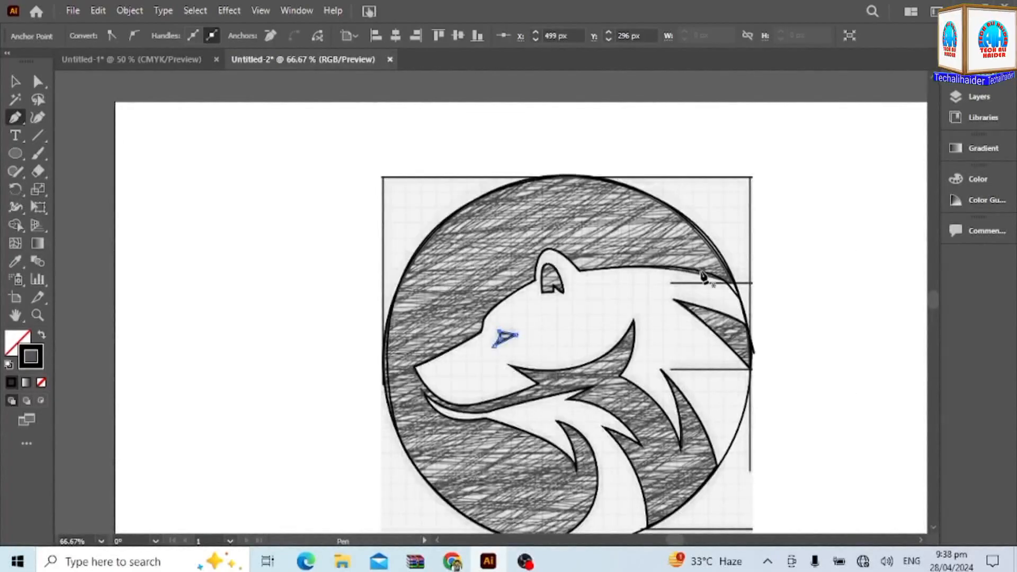
left_click(752, 283)
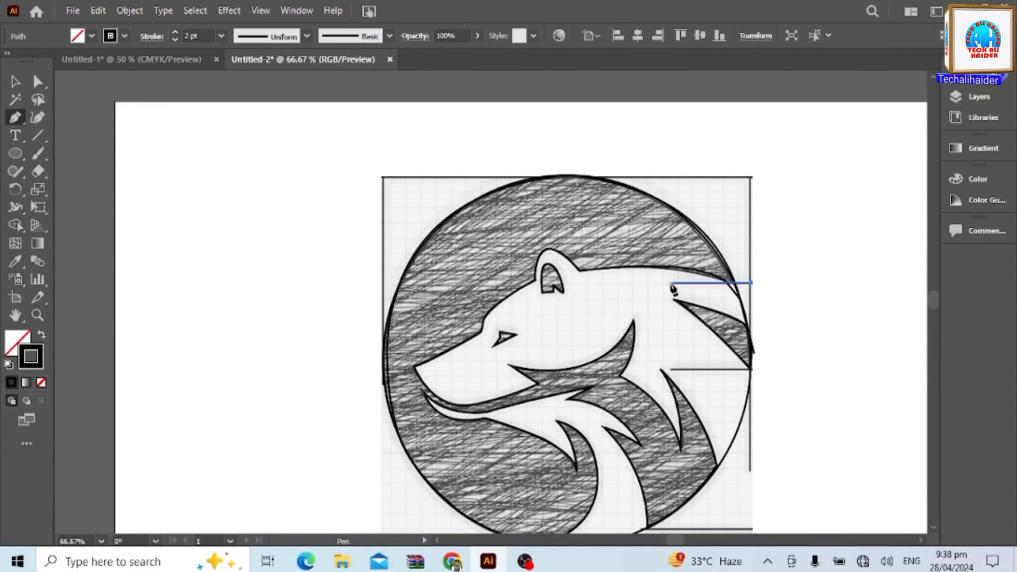
left_click(669, 283)
Select the sketch and all traced paths and turn the shaded background region above the head into a shape with Shape Builder.
left_click(15, 81)
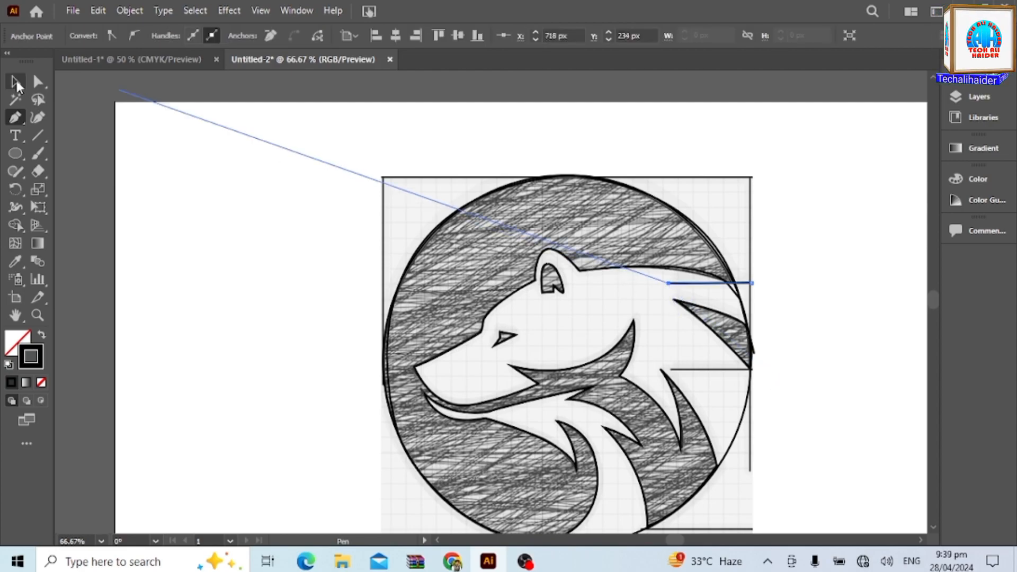
scroll(487, 382, "down", 2)
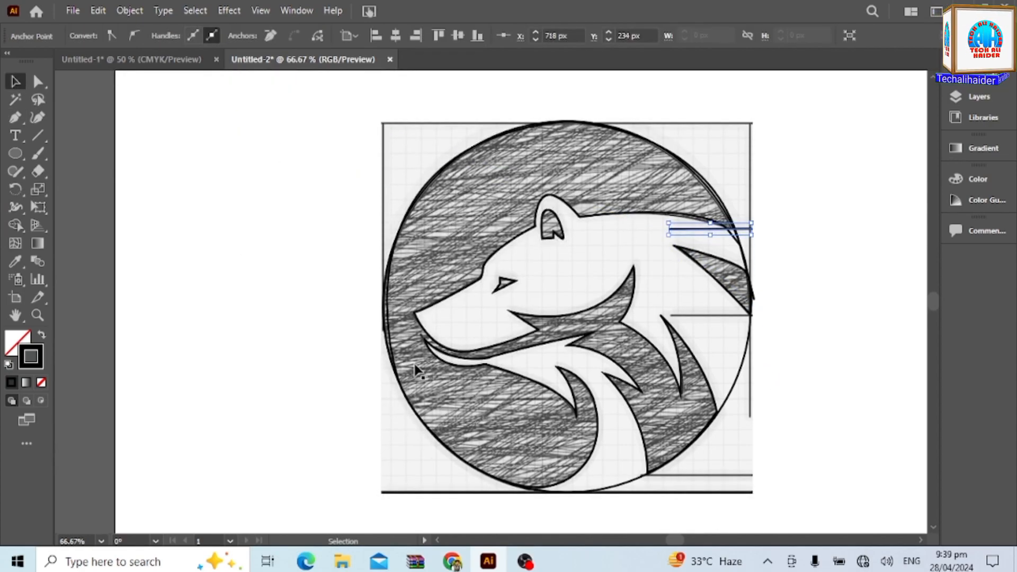
mouse_move(295, 91)
left_mouse_down()
mouse_move(335, 112)
mouse_move(787, 520)
left_mouse_up()
scroll(707, 468, "up", 4)
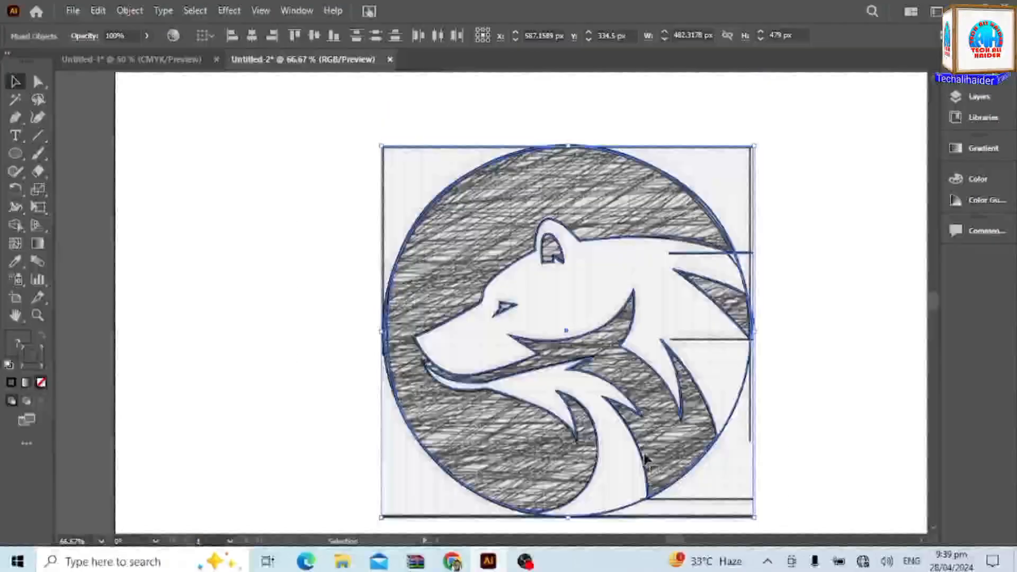
left_click(16, 224)
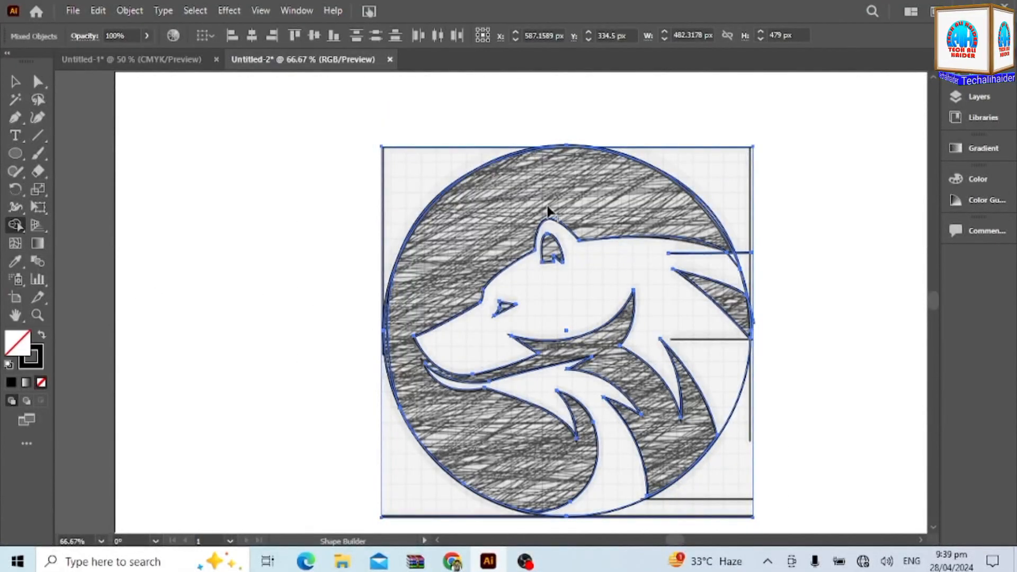
left_click(597, 200)
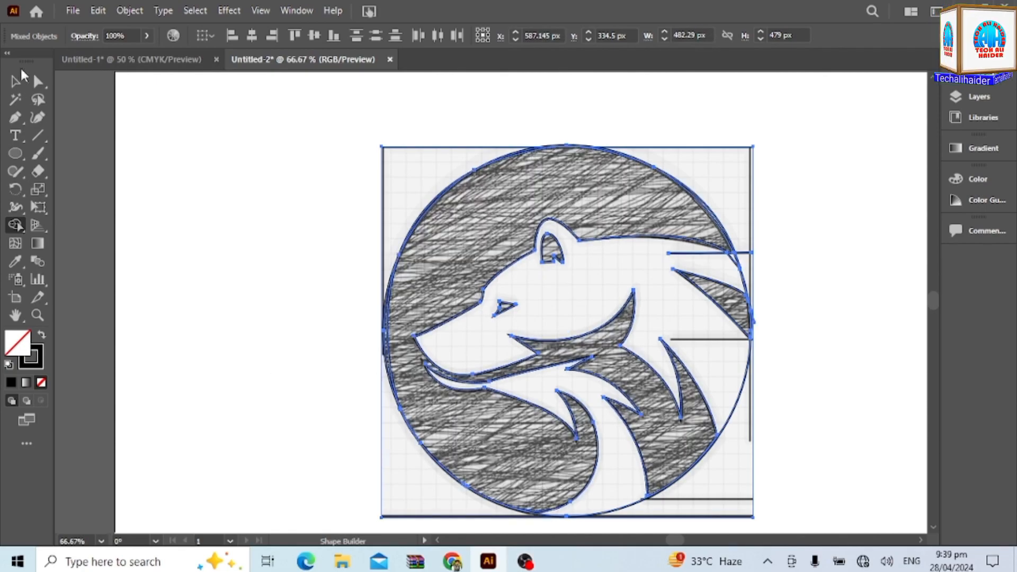
Deselect everything and select the whole sketch with its traced paths again.
key("v")
left_click(263, 112)
left_click_drag(262, 106, 774, 542)
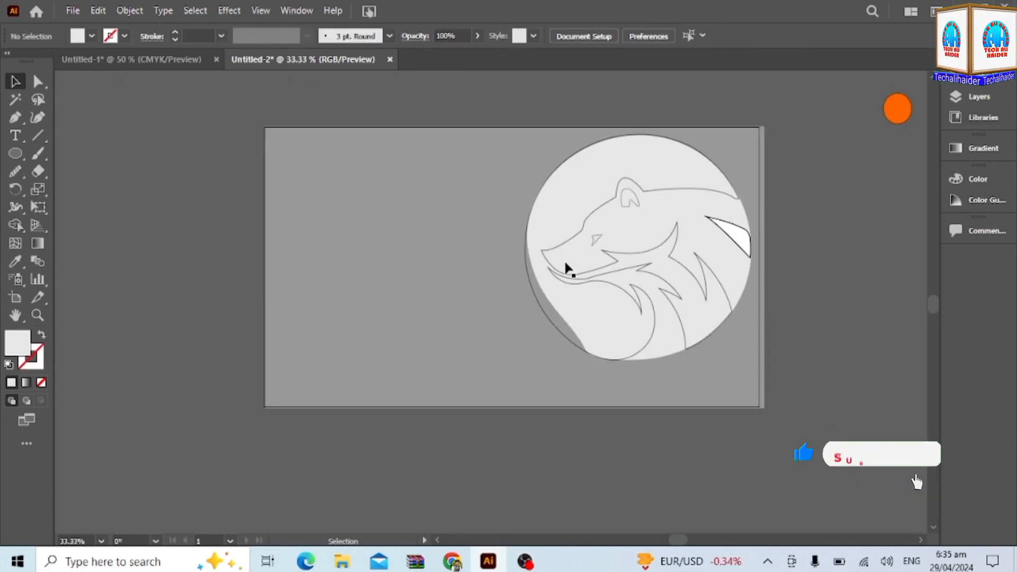
Move the gray rectangle clear of the logo and fill the lower neck region with gray using Shape Builder.
left_click_drag(492, 254, 290, 510)
left_click_drag(485, 129, 756, 350)
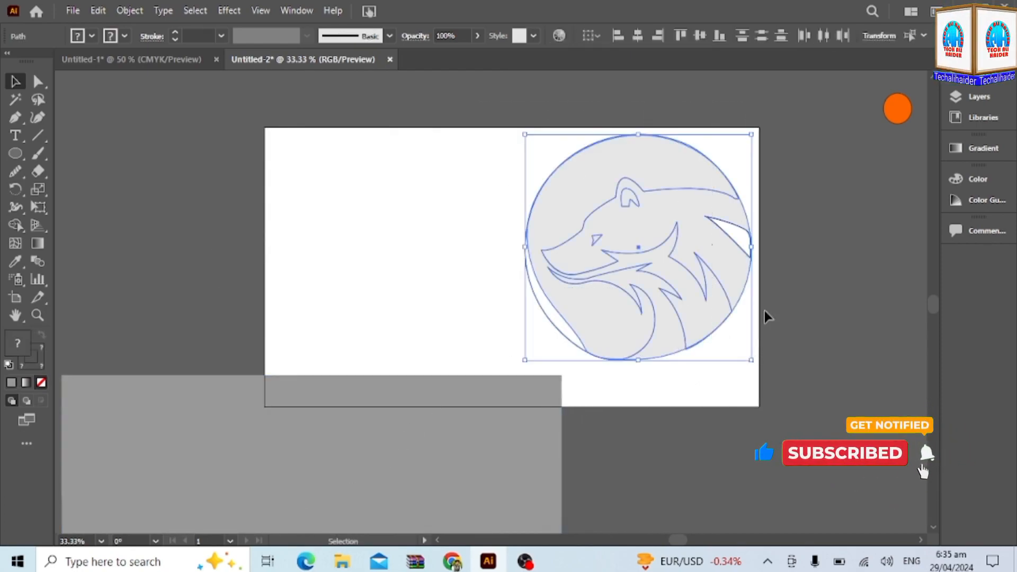
key("shift+m")
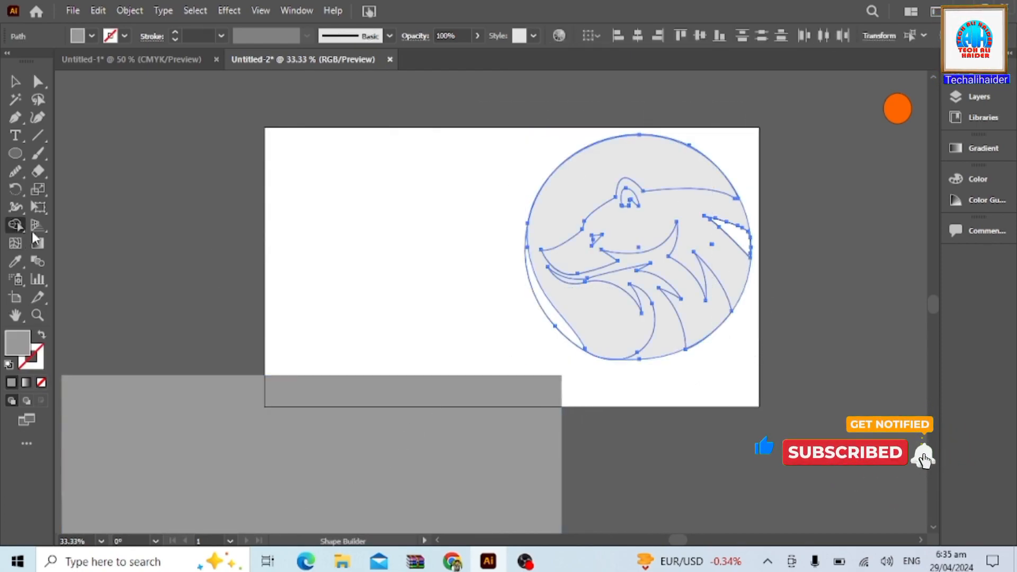
left_click(663, 332)
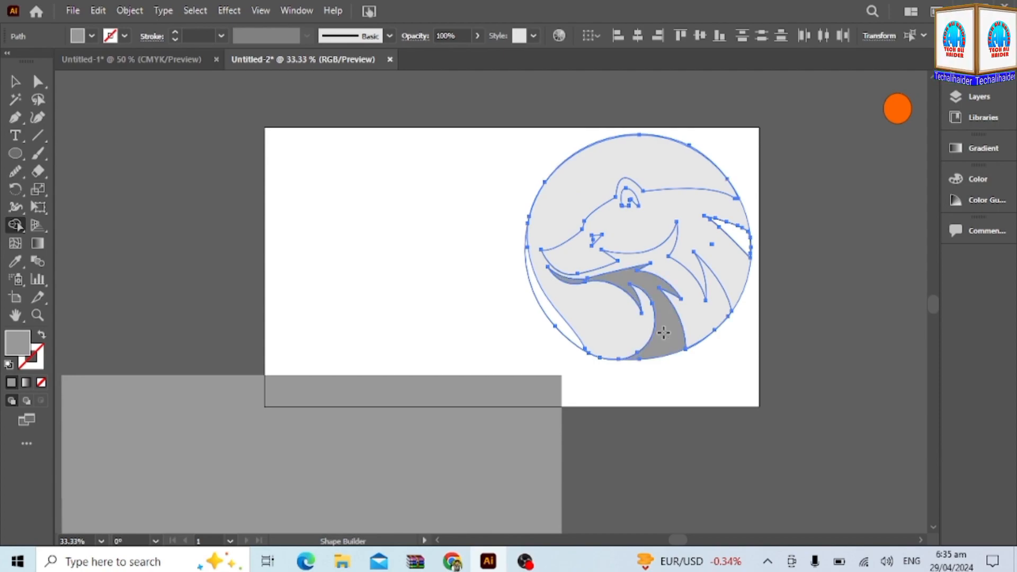
Set the fill to white and apply it to the bear's neck, head and body regions with Shape Builder.
left_click(92, 36)
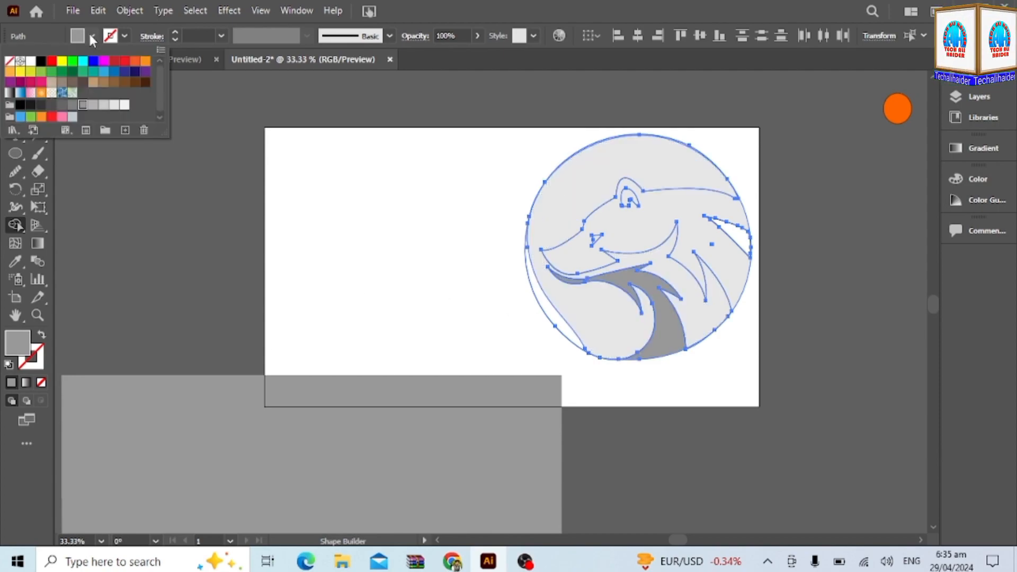
left_click(31, 61)
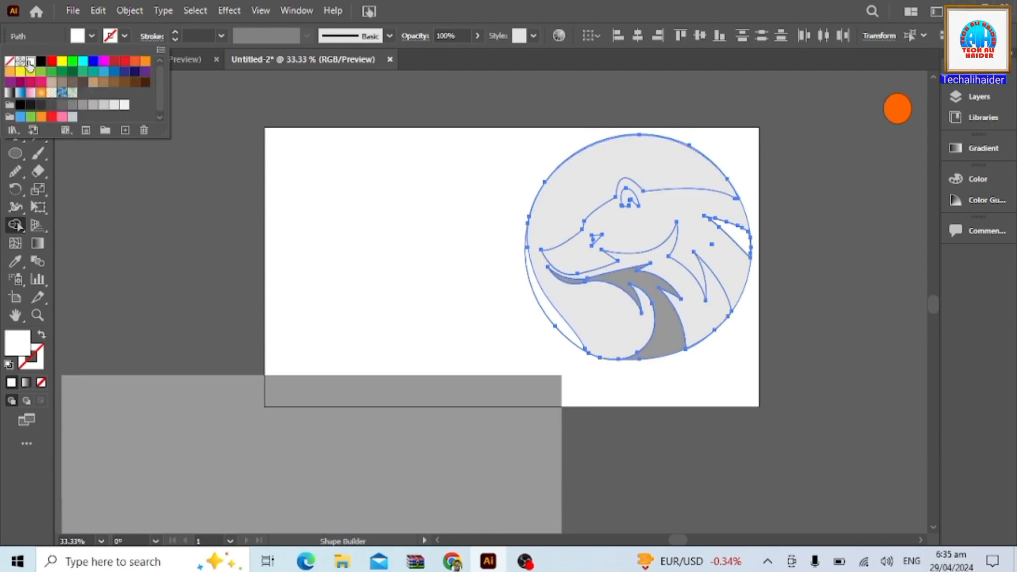
left_click(681, 344)
left_click(681, 345)
left_click(731, 262)
left_click(740, 236)
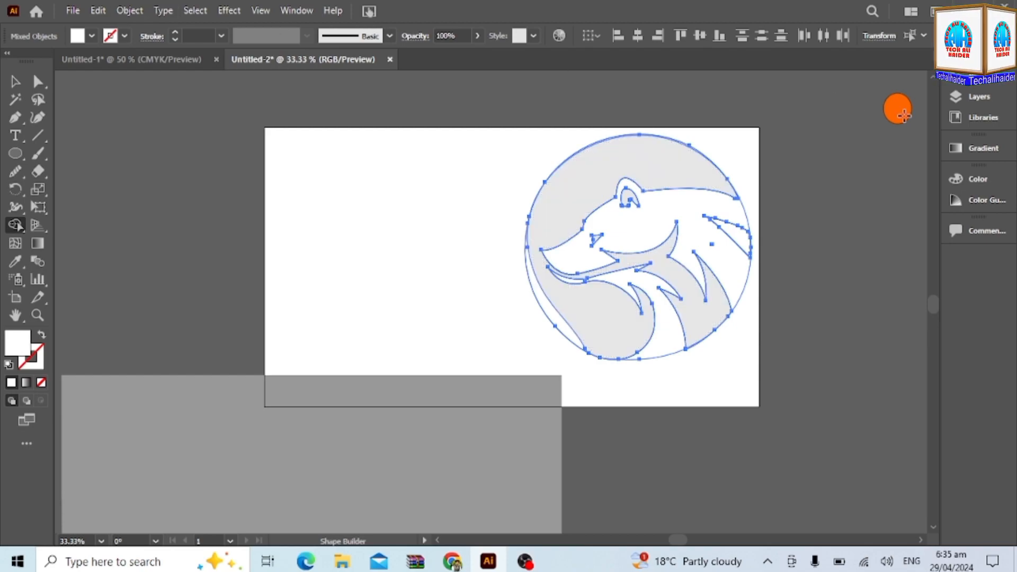
Take the orange fill from the sample circle and apply it to the logo's background, inner ear, eye and fur regions with Shape Builder.
left_click(14, 81)
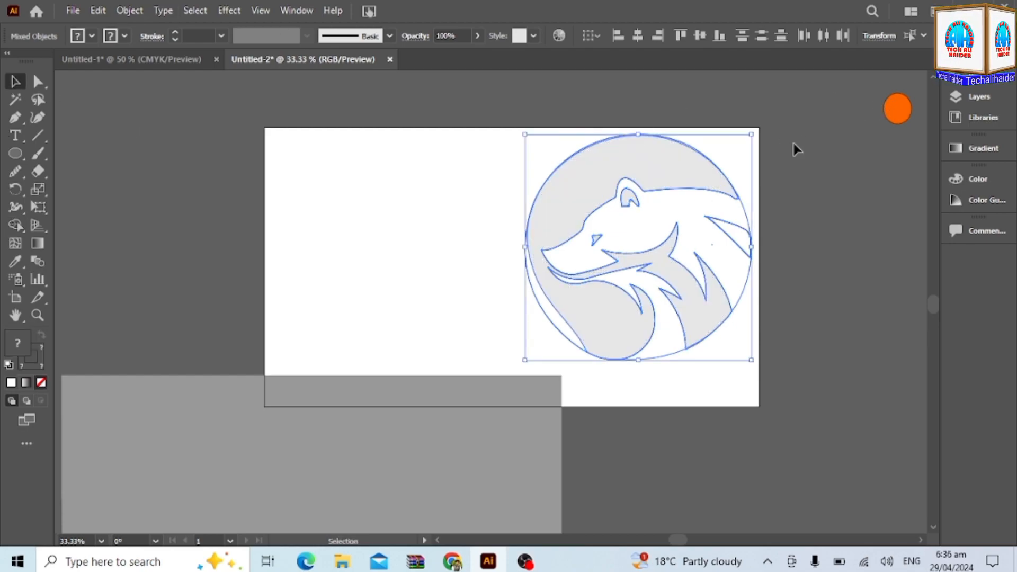
left_click(897, 108)
left_click(14, 225)
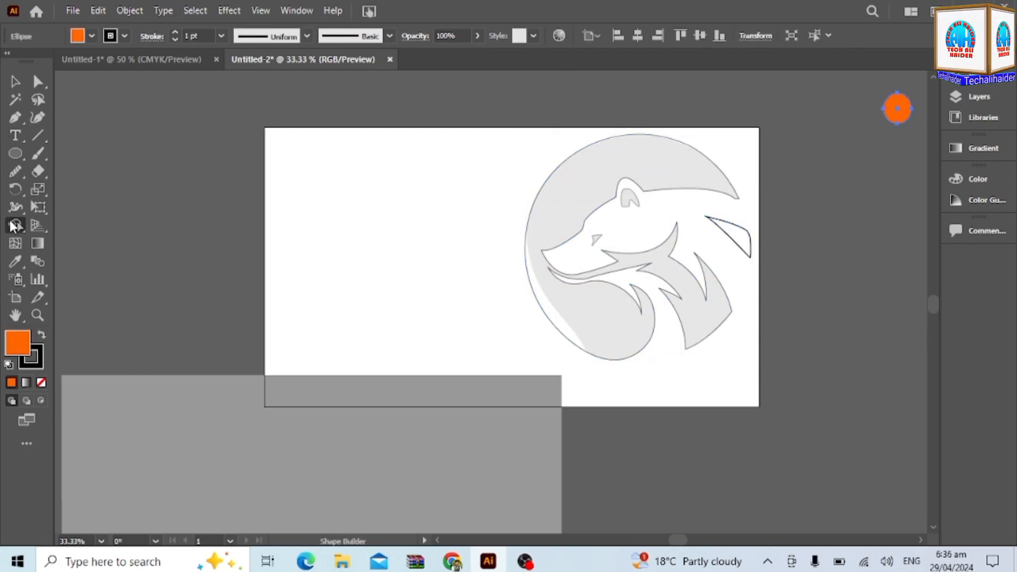
left_click(15, 81)
left_click_drag(488, 127, 789, 357)
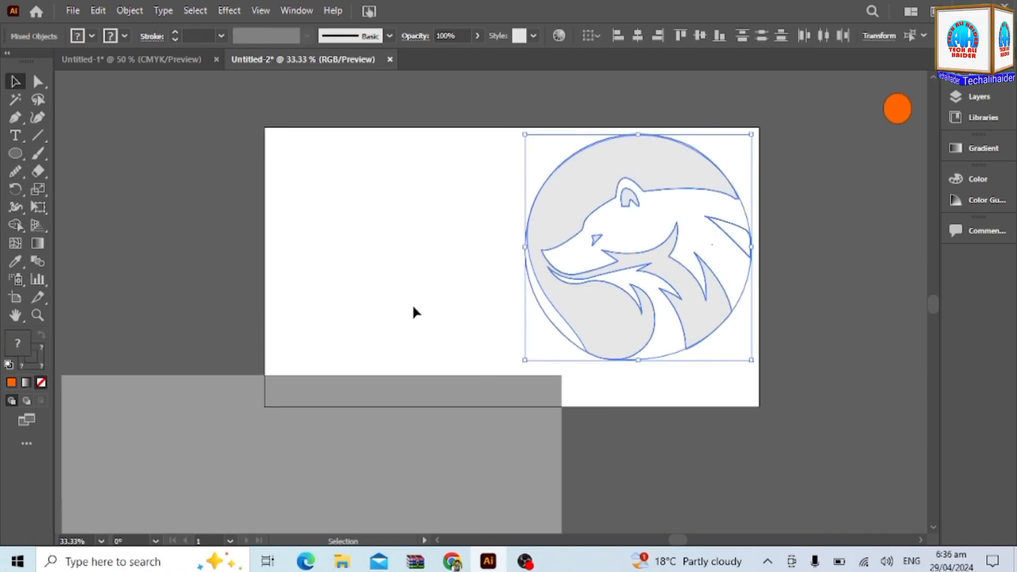
left_click(14, 226)
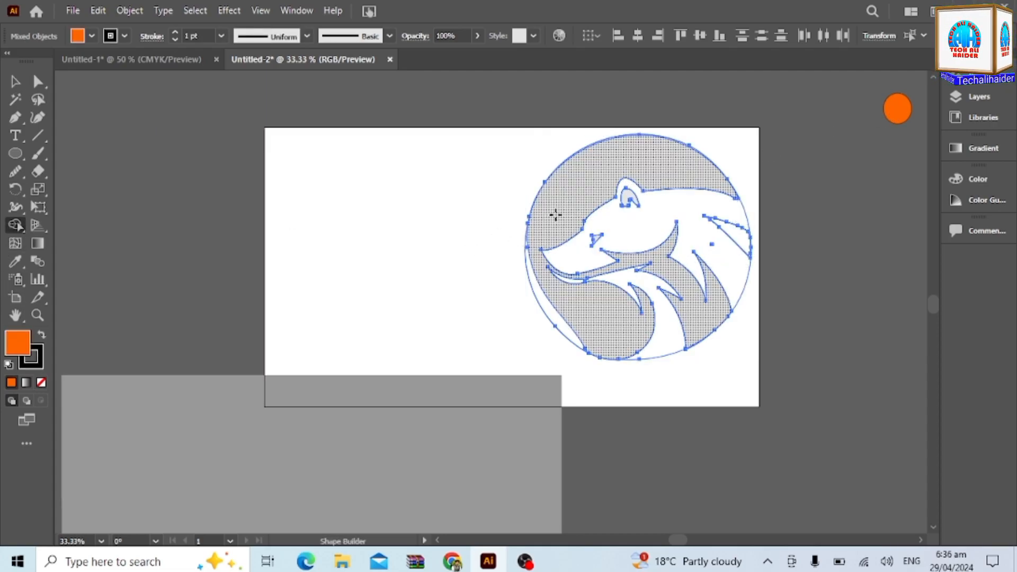
mouse_move(547, 217)
left_mouse_down()
mouse_move(530, 254)
mouse_move(554, 307)
left_mouse_up()
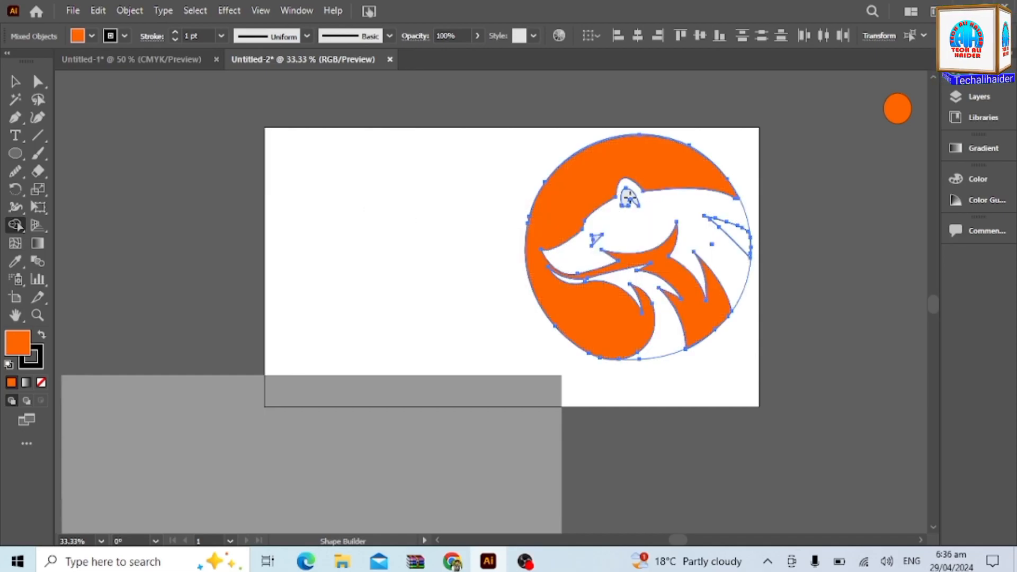
left_click(741, 241)
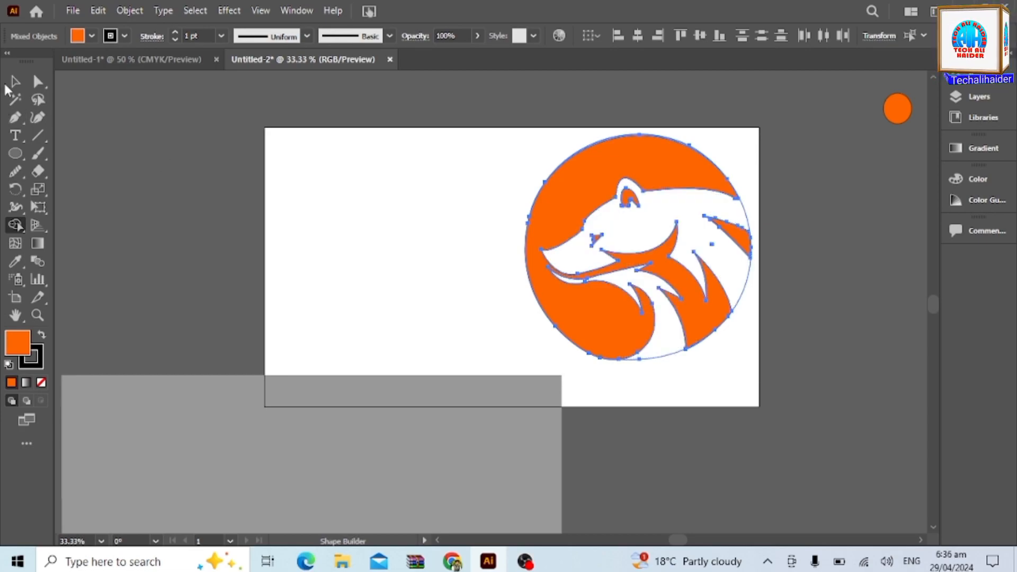
left_click(14, 83)
left_click(221, 242)
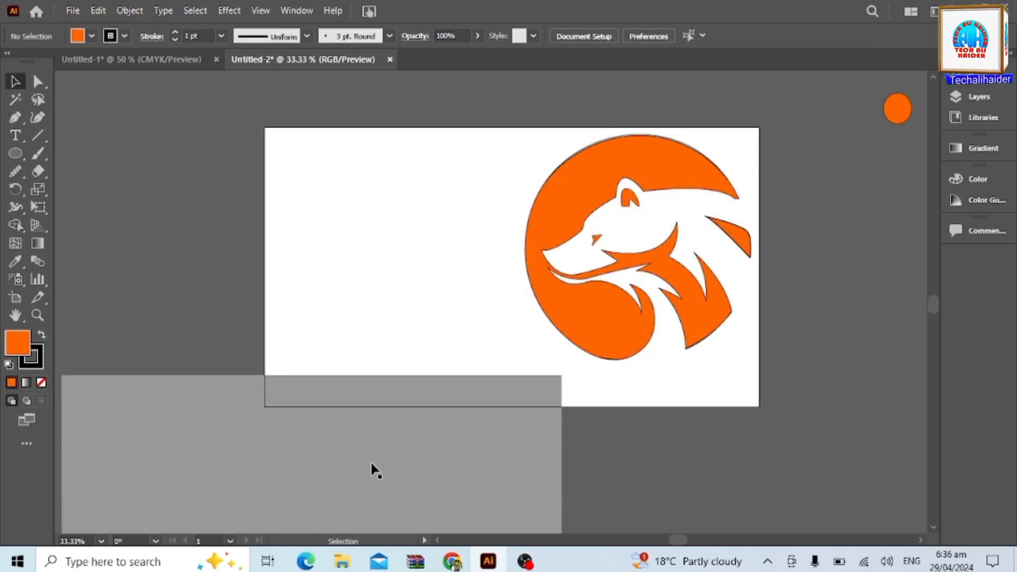
Delete the leftover outline paths along the edge of the logo's circle.
left_click(697, 347)
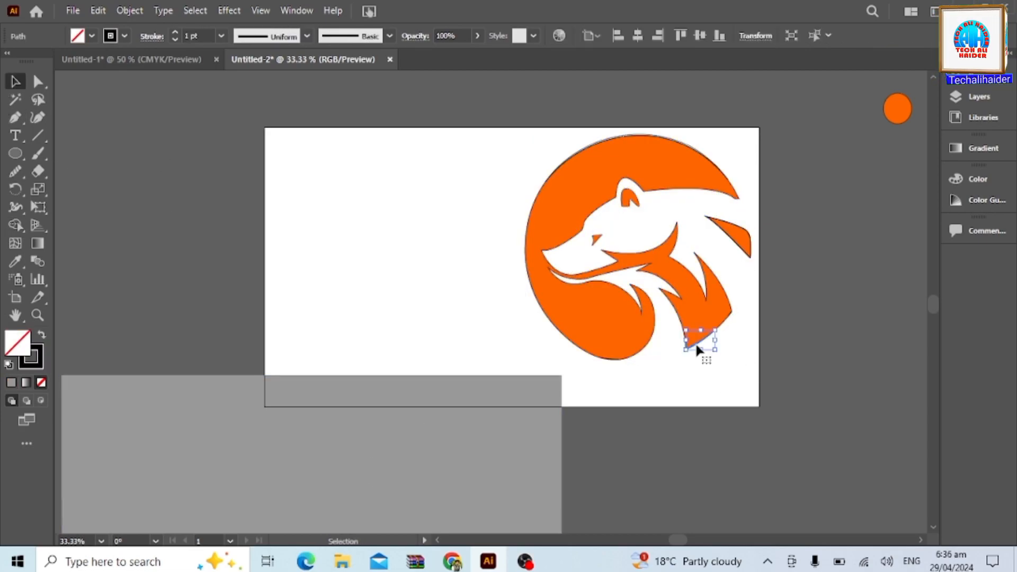
left_click(728, 374)
left_click(618, 397)
key("Delete")
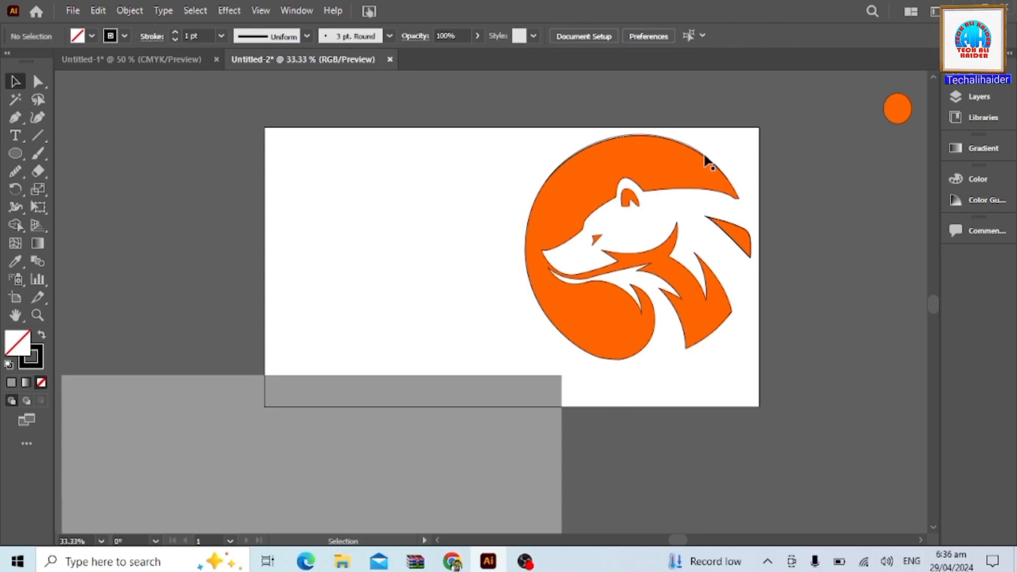
left_click(728, 239)
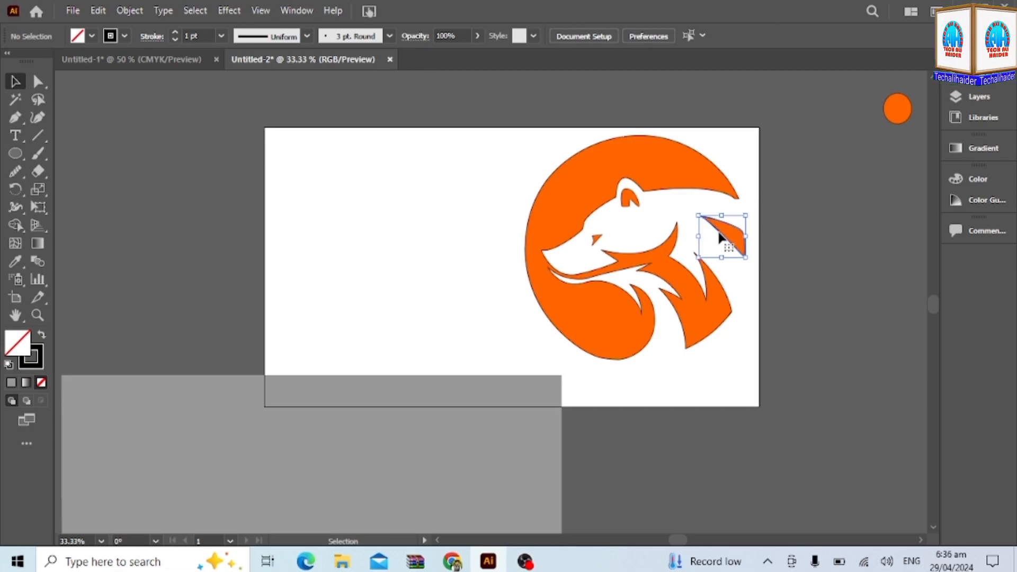
Move the gray rectangle onto the artboard behind the logo and narrow it to the artboard's right edge.
left_click(420, 260)
left_click_drag(345, 467, 551, 222)
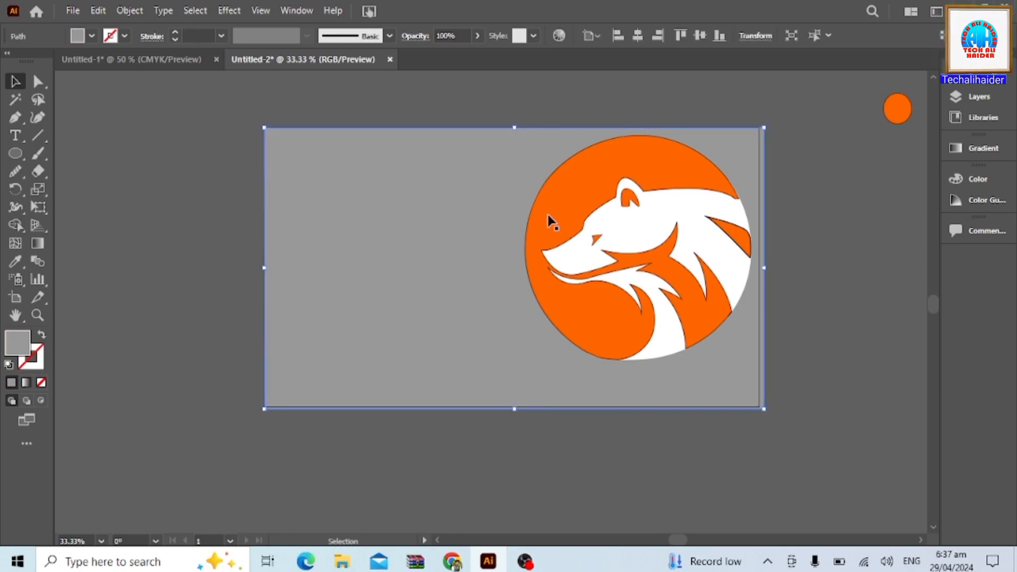
left_click_drag(766, 268, 760, 268)
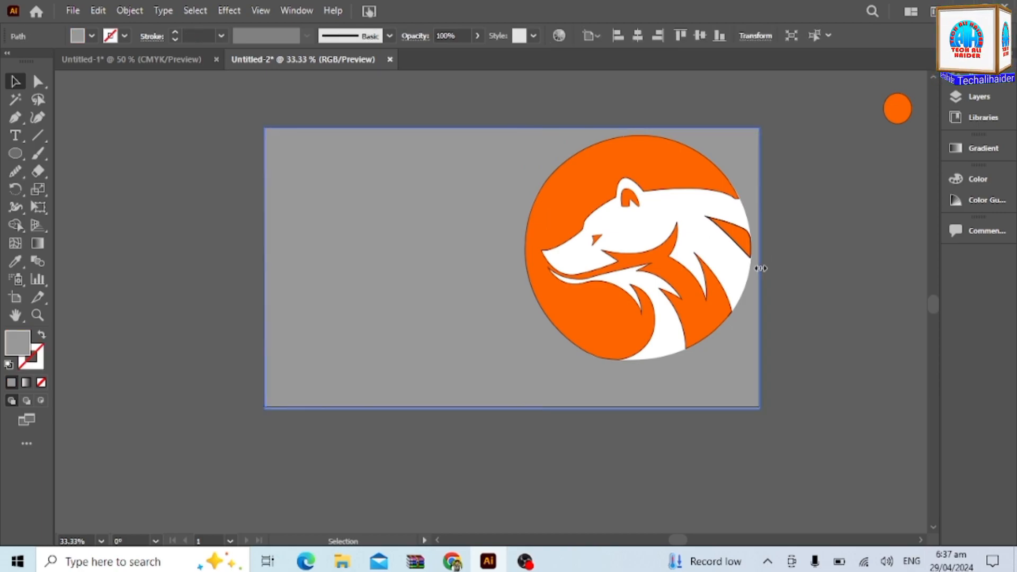
Select the logo's orange and white shapes together and move them to the left side of the artboard.
left_click(607, 180)
left_click(648, 204, "shift")
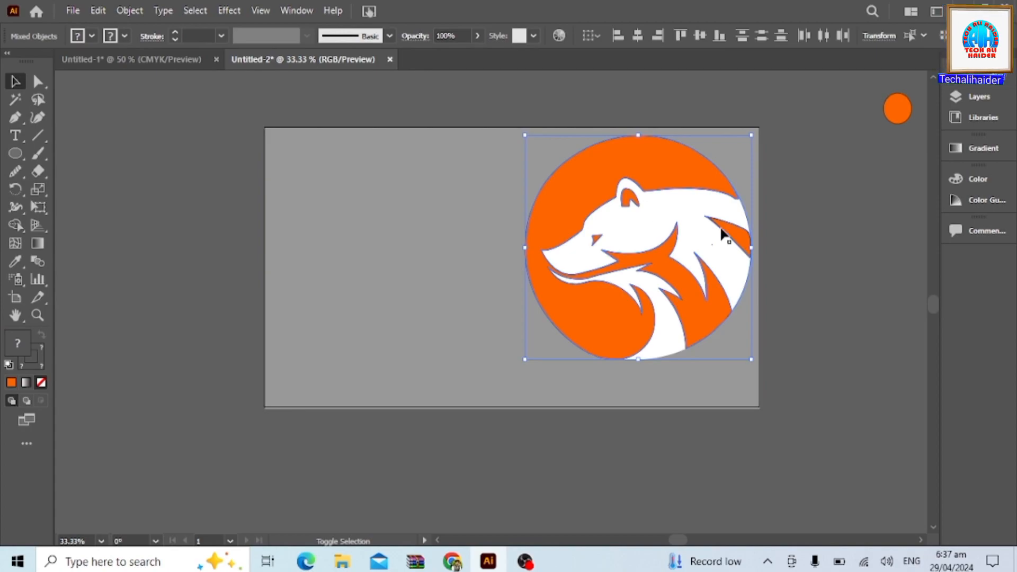
left_click(633, 204, "shift")
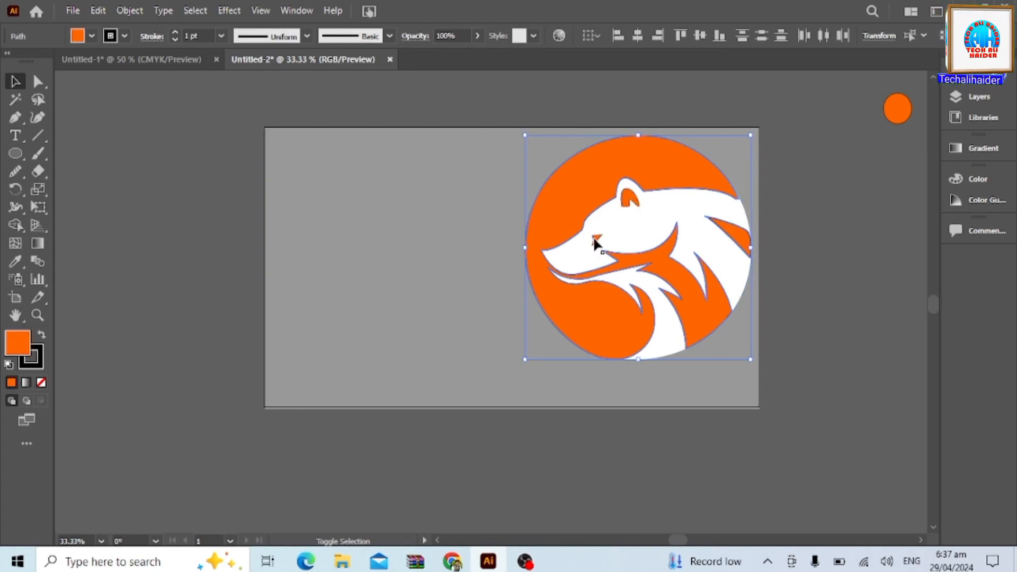
left_click_drag(681, 317, 481, 313)
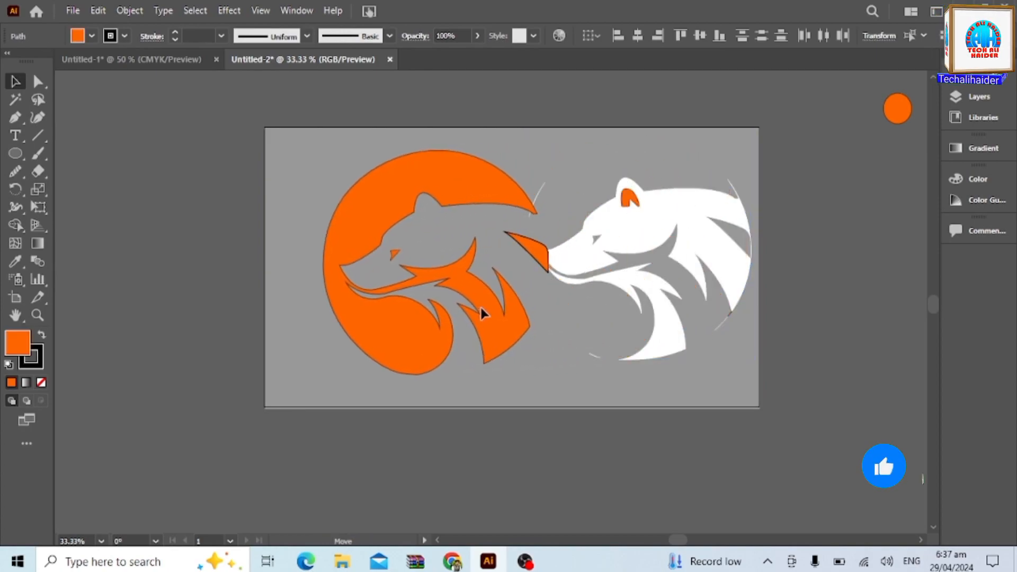
key("ctrl+z")
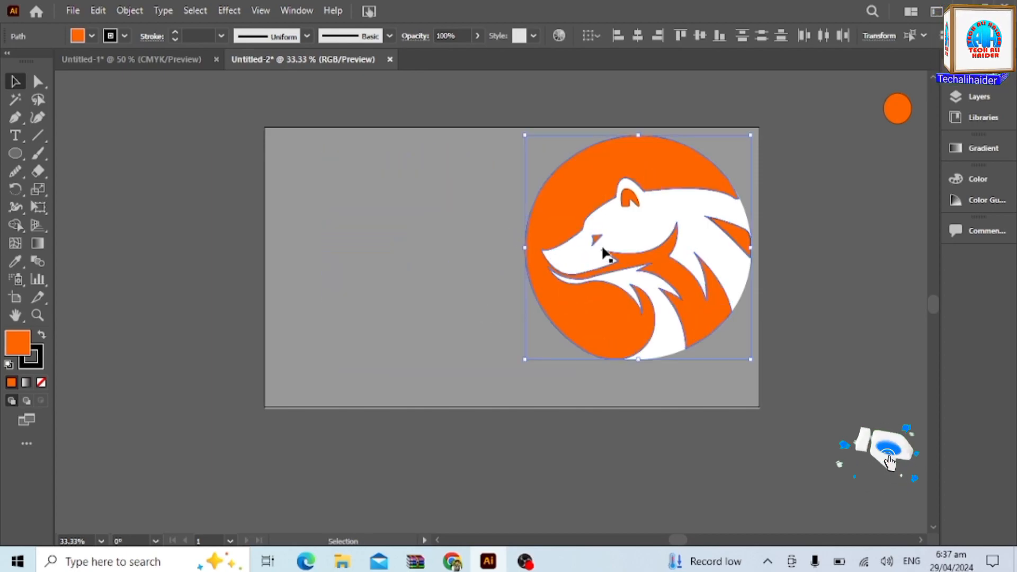
left_click(631, 241, "shift")
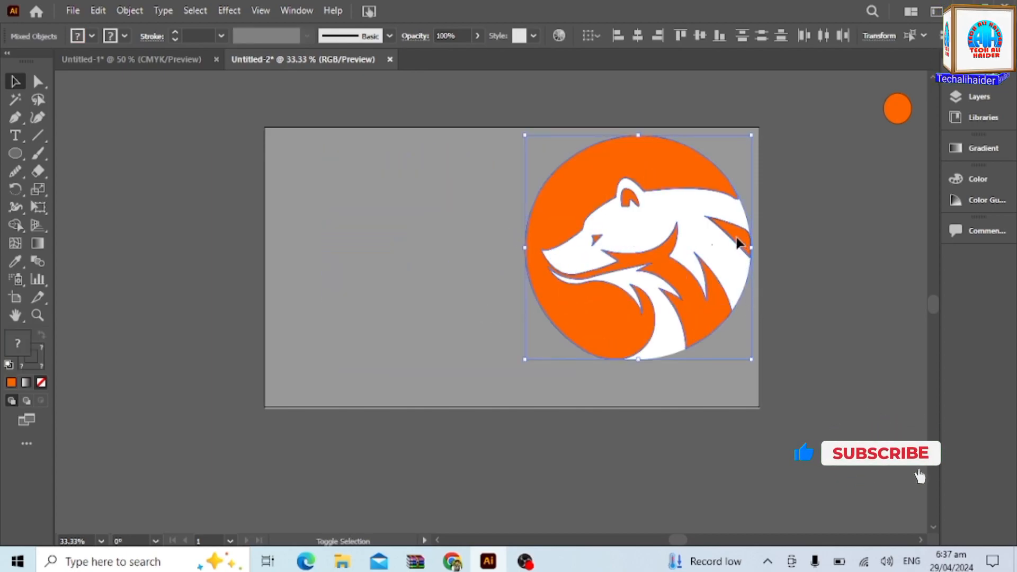
left_click_drag(669, 336, 385, 326)
Delete the stray line fragments left on the gray background, keeping the rectangle in place.
left_click_drag(516, 209, 561, 297)
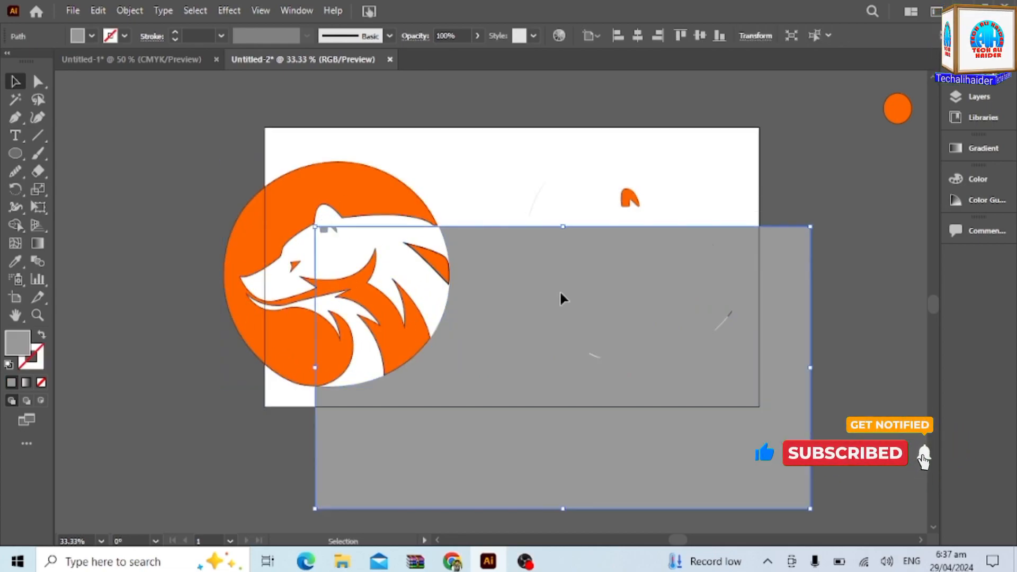
key("ctrl+z")
left_click(533, 216)
key("Delete")
left_click(597, 358)
key("Delete")
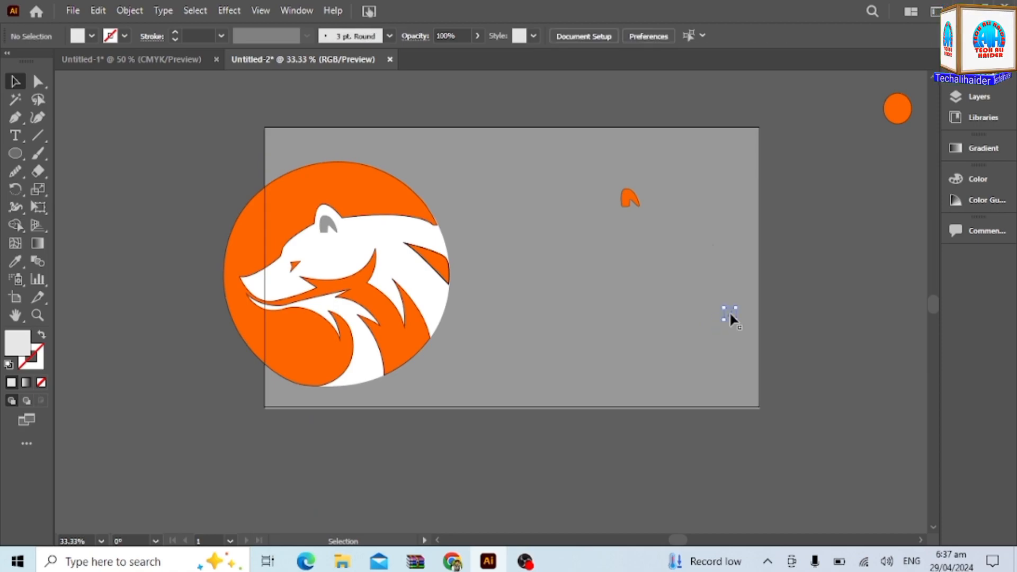
left_click(730, 313)
key("Delete")
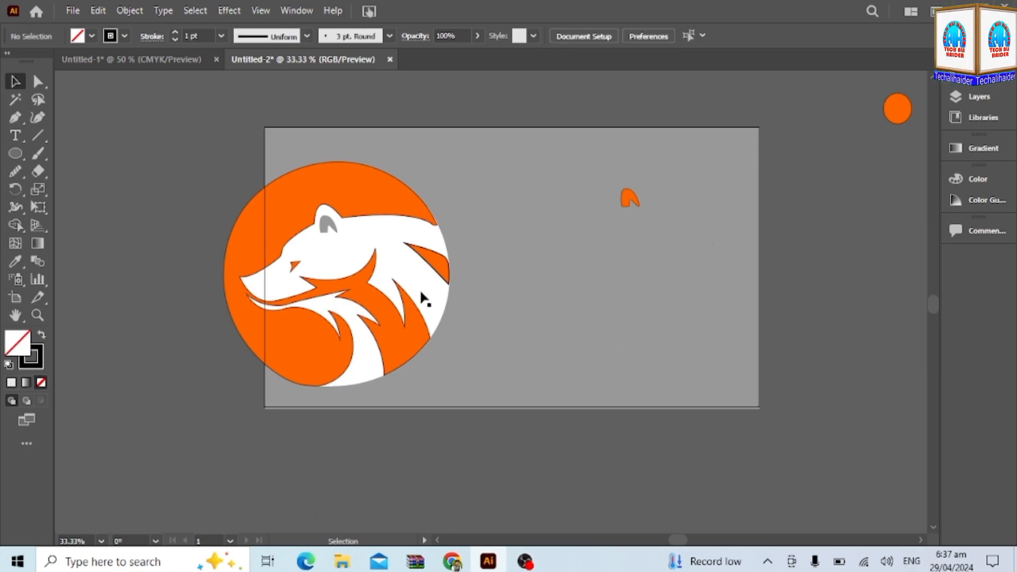
Select all the logo's shapes and move them back to the artboard's right side, aligned over the orange inner-ear piece.
left_click(302, 216)
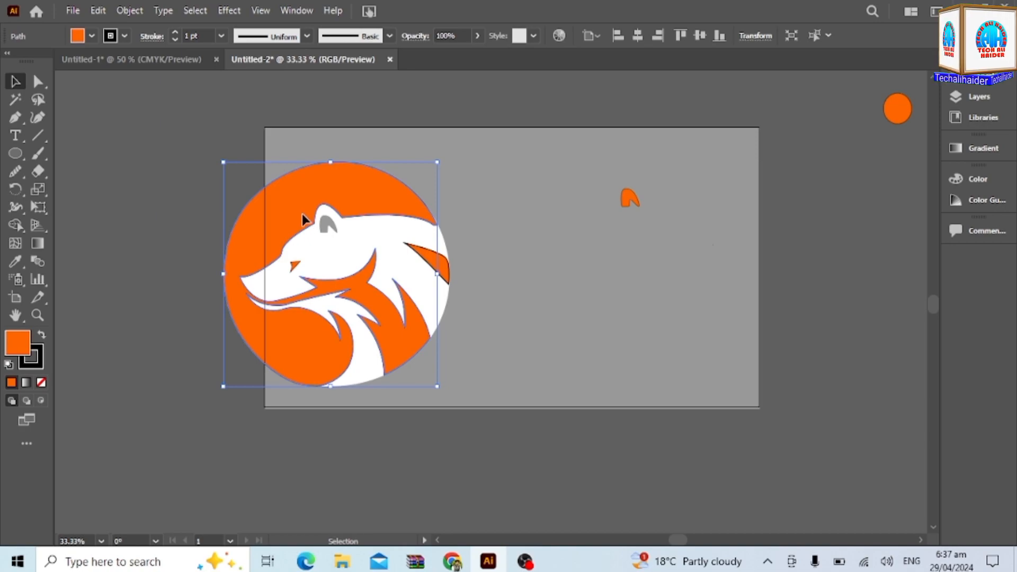
left_click(402, 245, "shift")
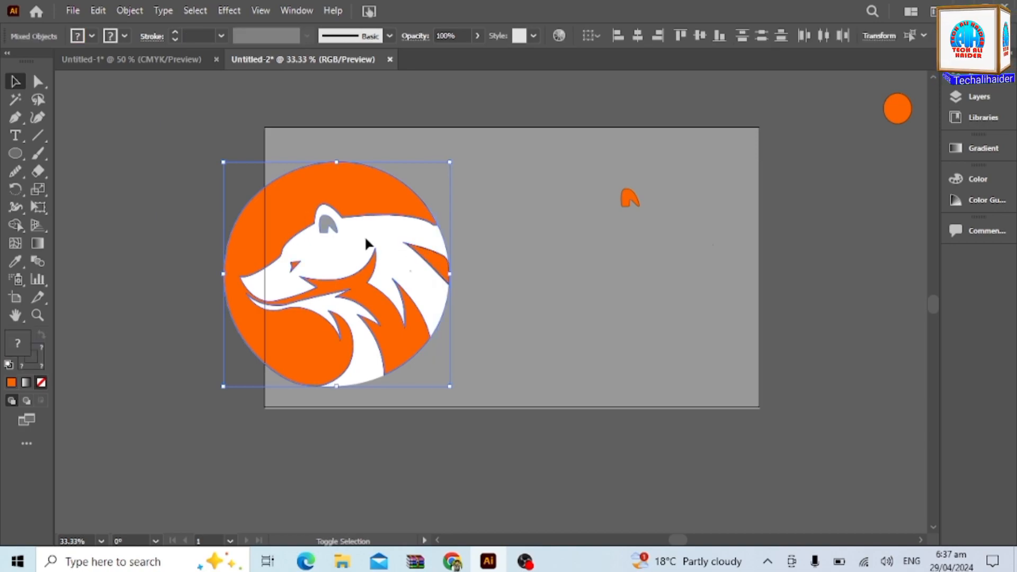
left_click(435, 260, "shift")
left_click(446, 265, "shift")
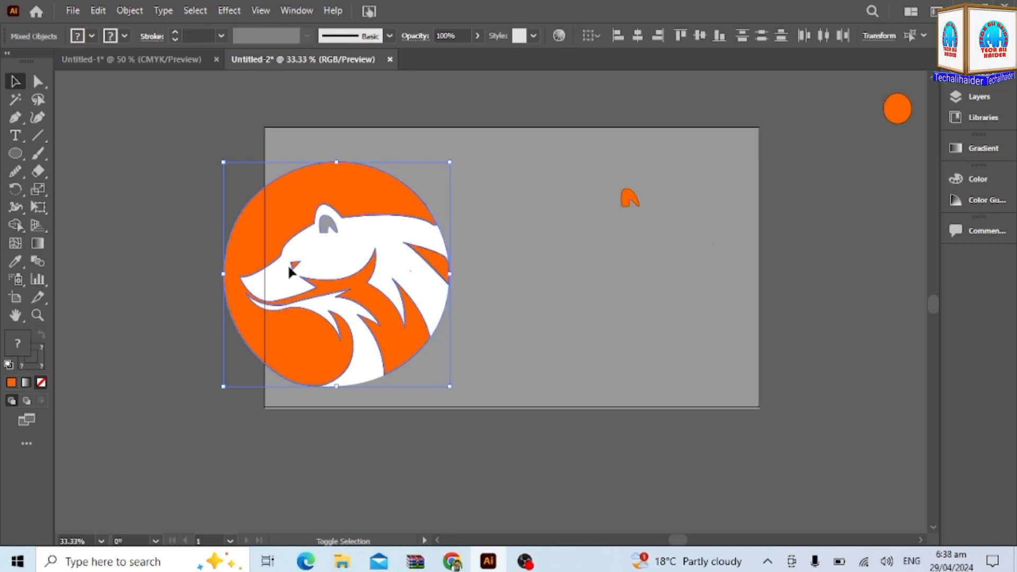
left_click(329, 224, "shift")
left_click_drag(383, 348, 500, 340)
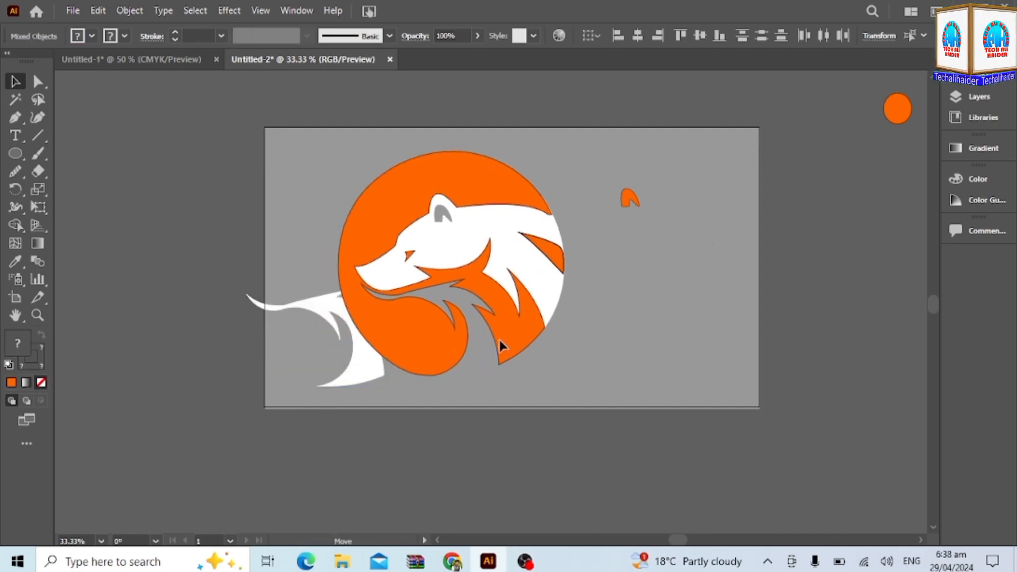
key("ctrl+z")
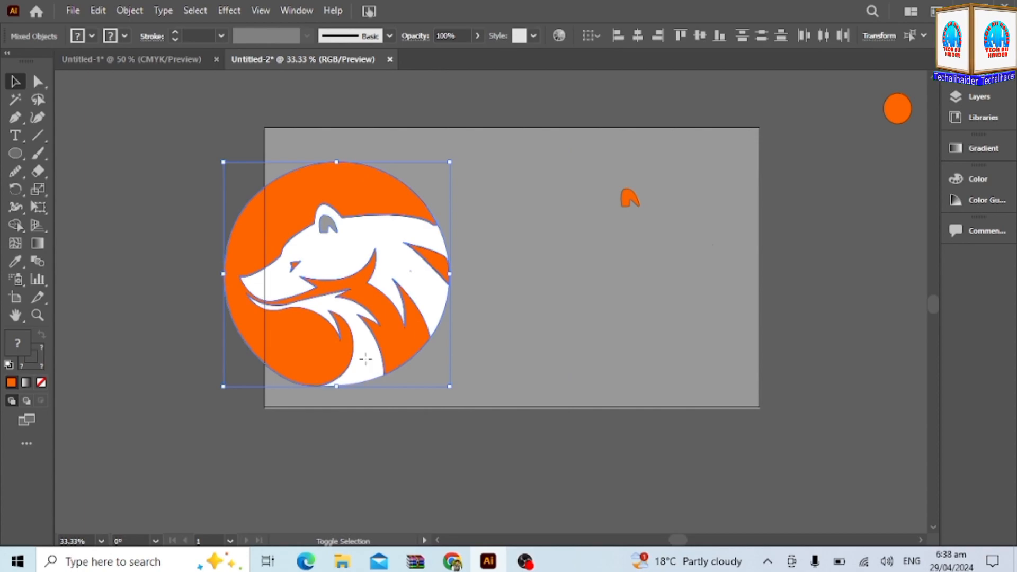
left_click_drag(378, 342, 680, 317)
left_click(849, 377)
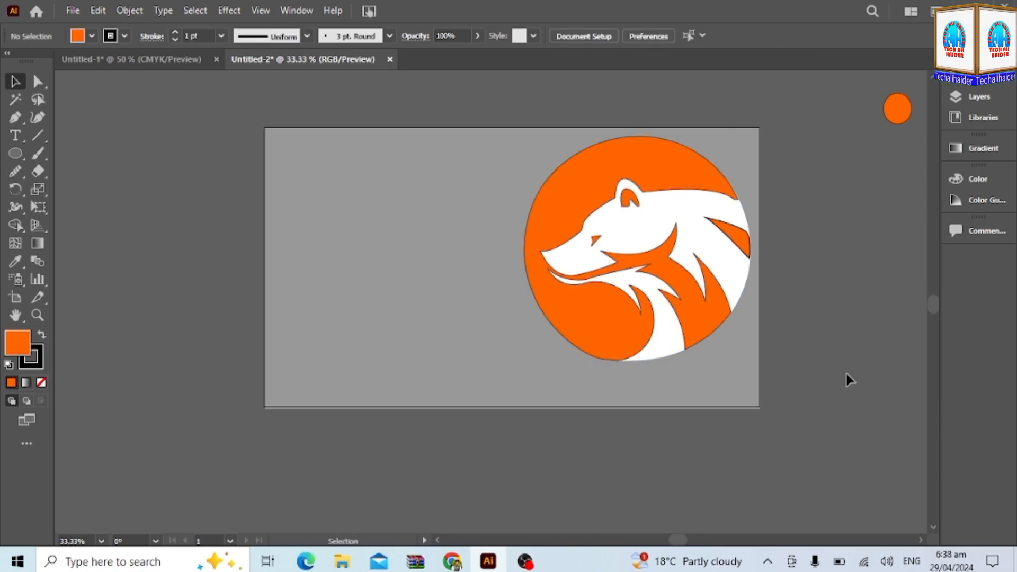
left_click(722, 179)
left_click(744, 211)
left_click(888, 339)
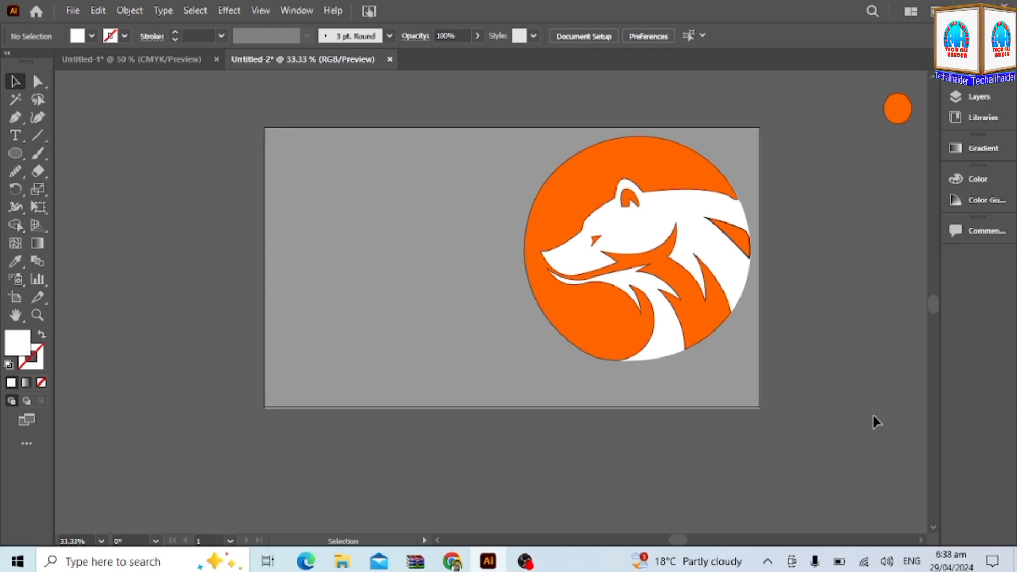
Set the stroke weight of the large orange background shape to 2 pt.
left_click(641, 331)
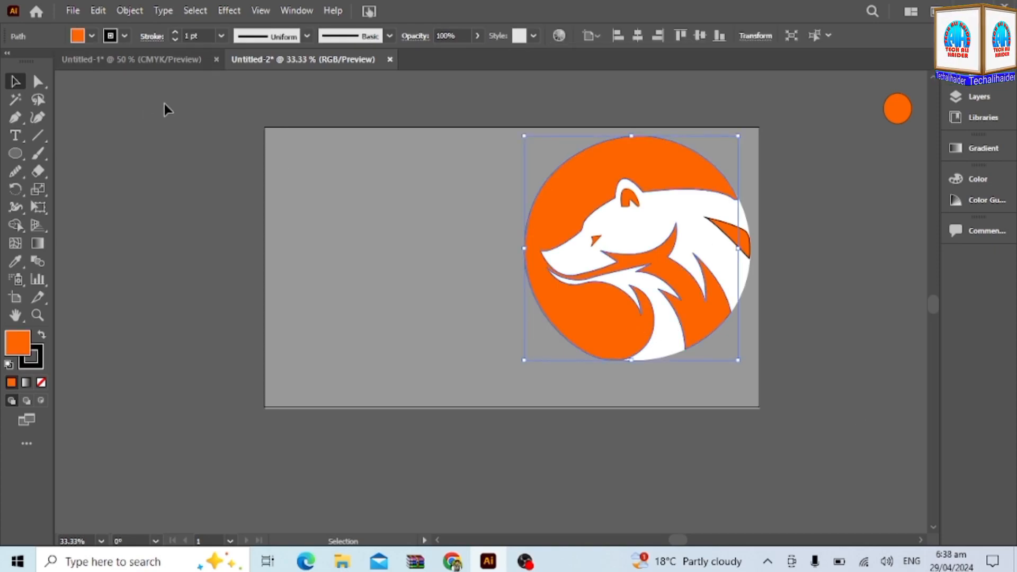
left_click(175, 32)
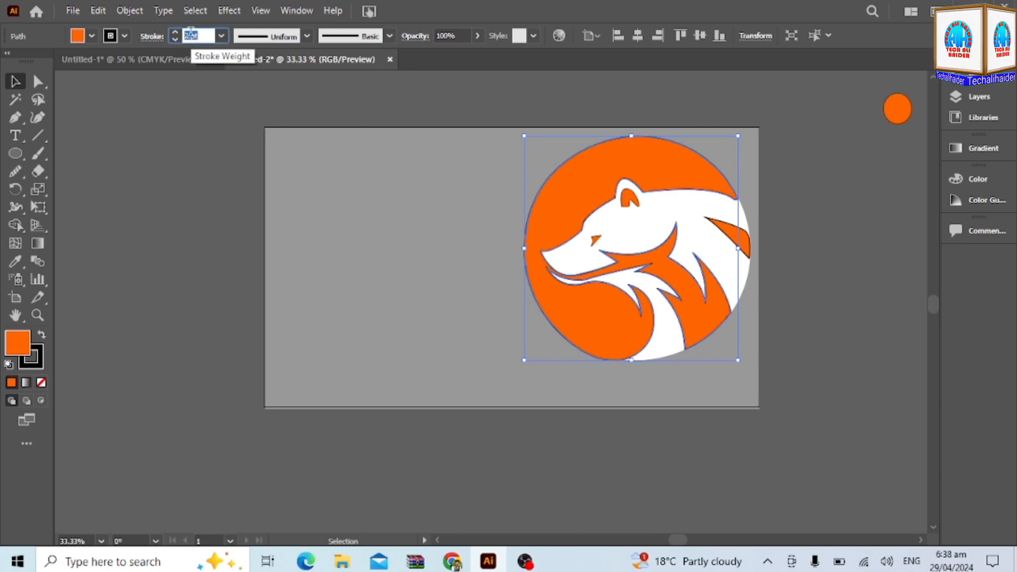
left_click(195, 180)
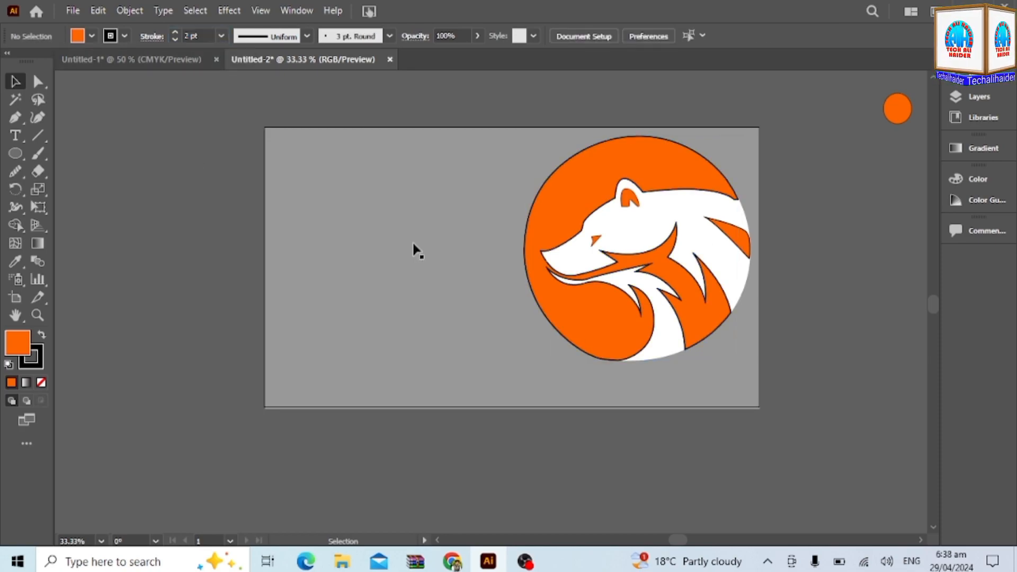
Set the stroke weight of the eye and inner ear to 2 pt and adjust that of the small orange fur shape.
left_click(592, 245)
left_click(197, 36)
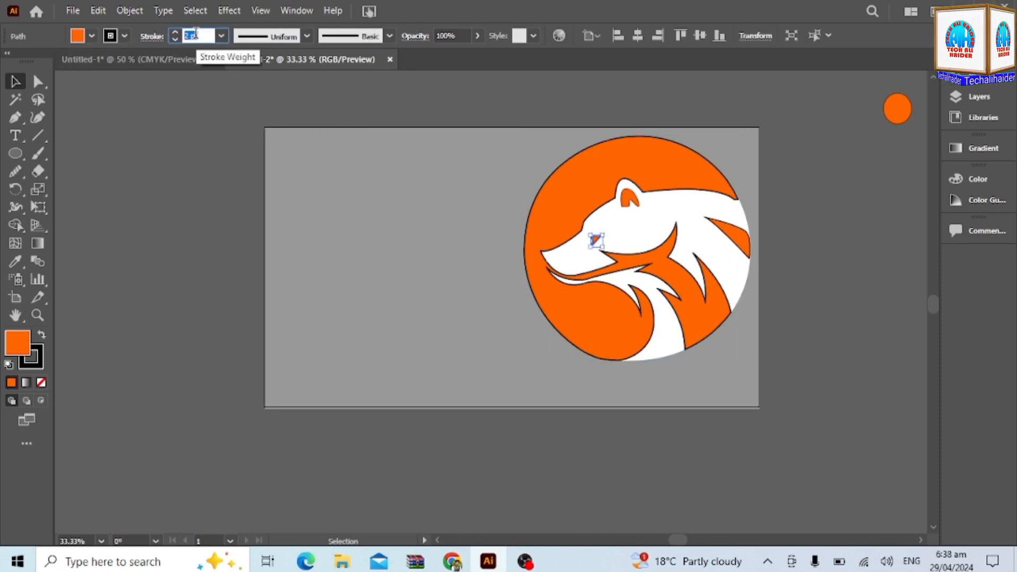
left_click(740, 242)
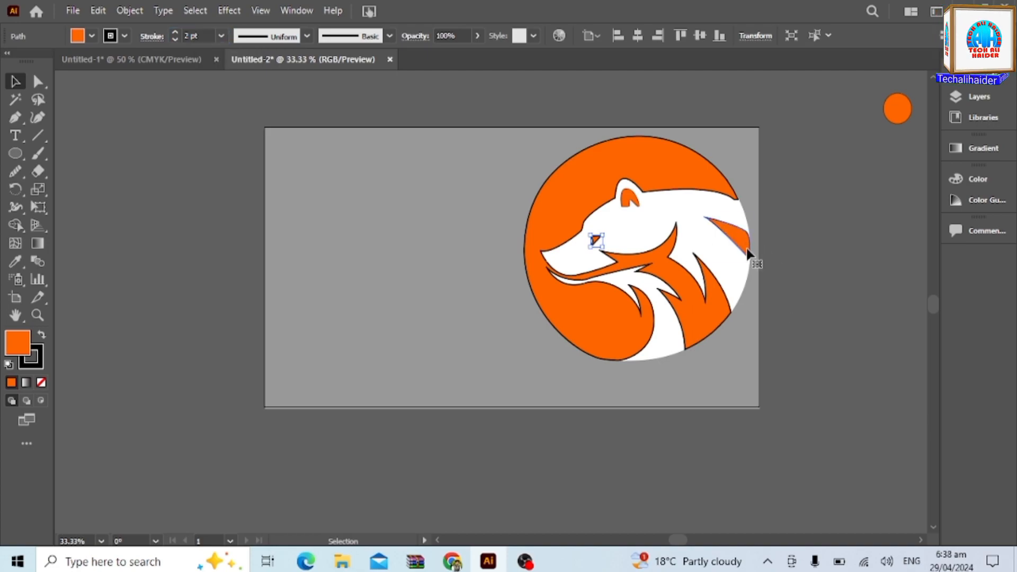
left_click(190, 37)
left_click(636, 204)
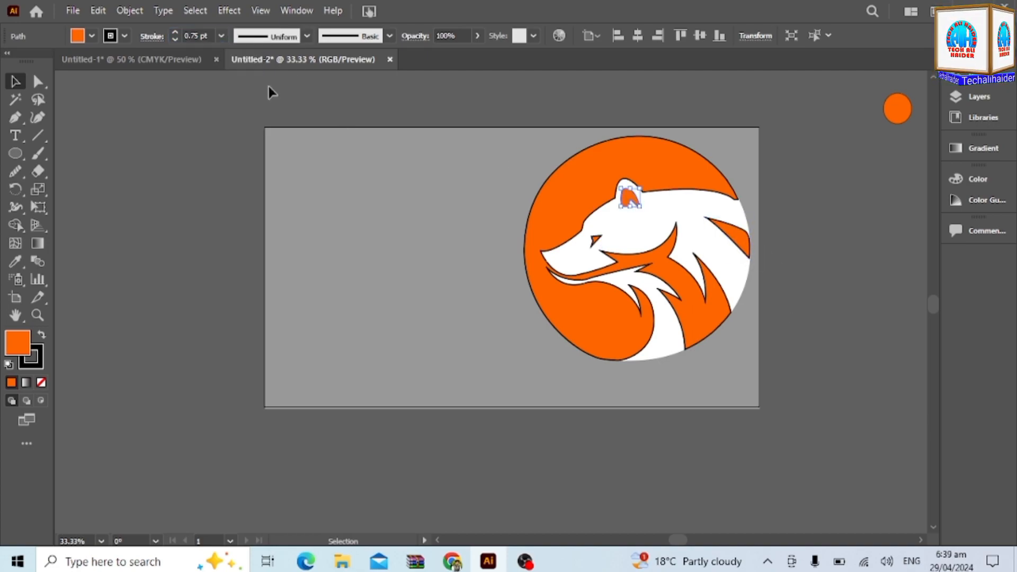
left_click(192, 36)
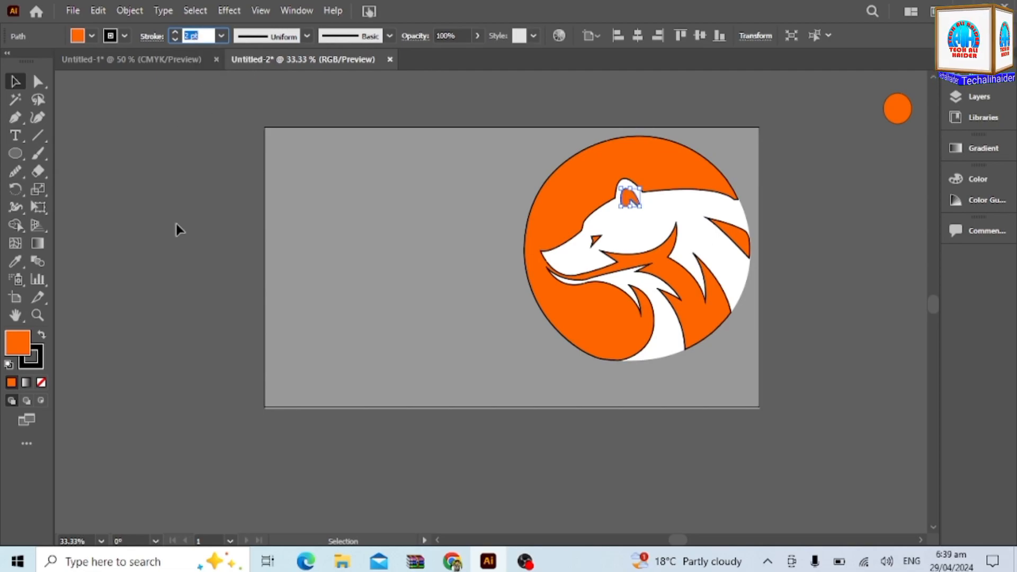
Delete the orange sample circle outside the artboard.
left_click(217, 236)
left_click(897, 119)
key("Delete")
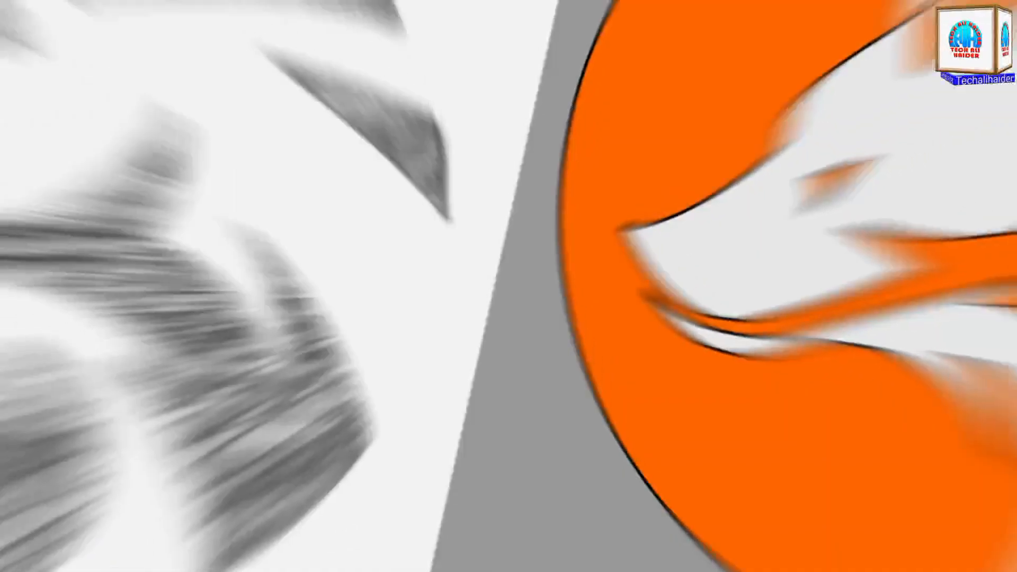